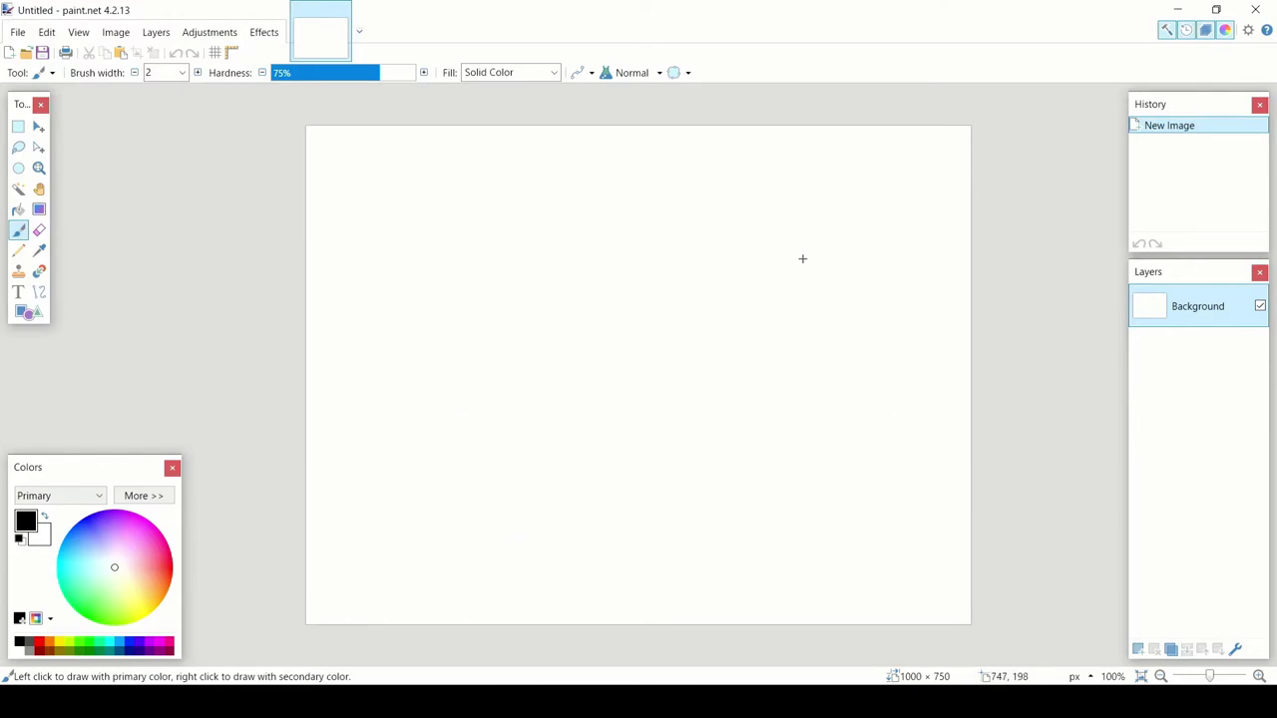
Start a new 2000 × 2000 image in paint.net
{"action": "left_click", "coordinate": [10, 52]}
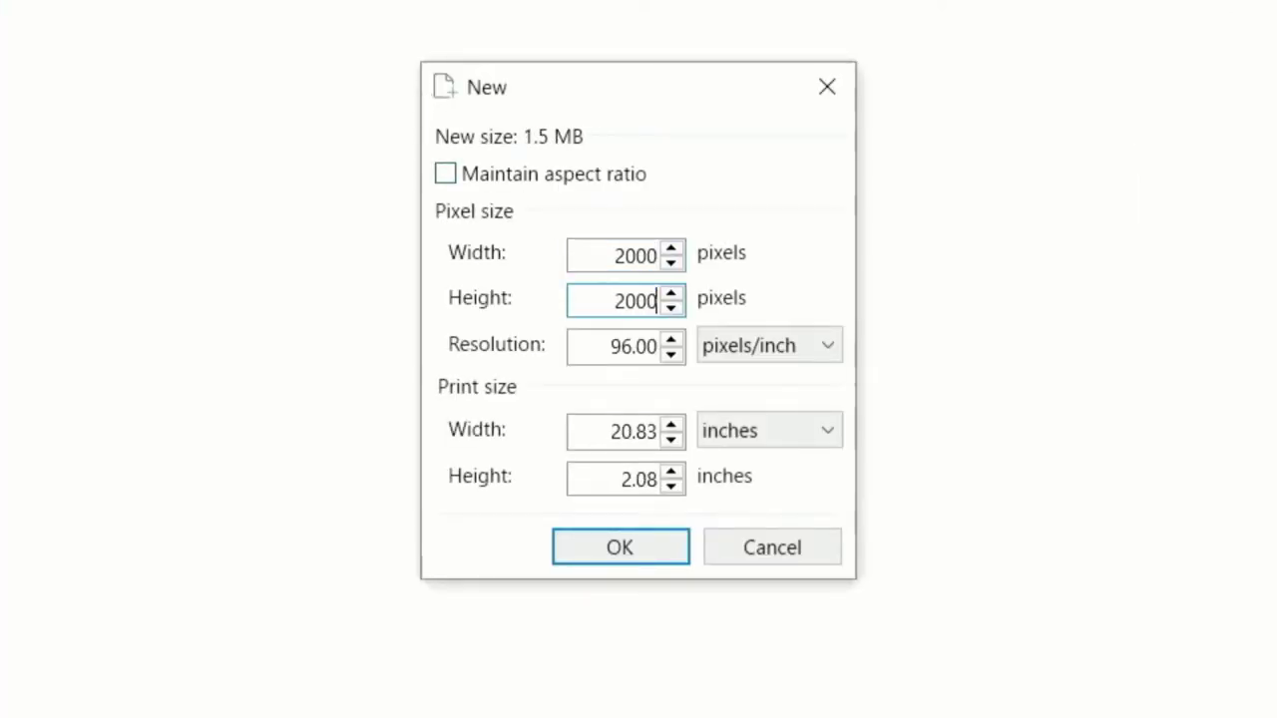
{"action": "key", "text": "Return"}
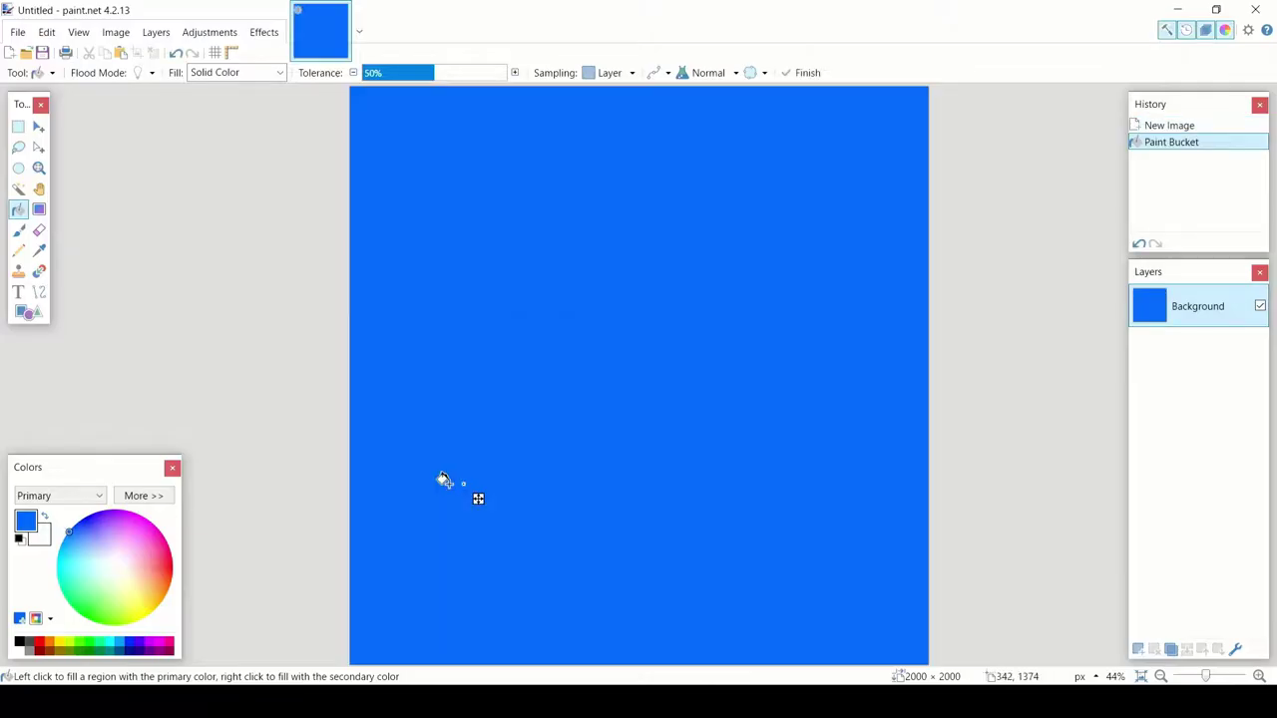
Refill the background light blue and draw a 100 px cyan horizontal stripe
{"action": "left_click", "coordinate": [85, 547]}
{"action": "key", "text": "o"}
{"action": "left_click", "coordinate": [57, 565]}
{"action": "left_click", "coordinate": [221, 72]}
{"action": "left_click", "coordinate": [239, 208]}
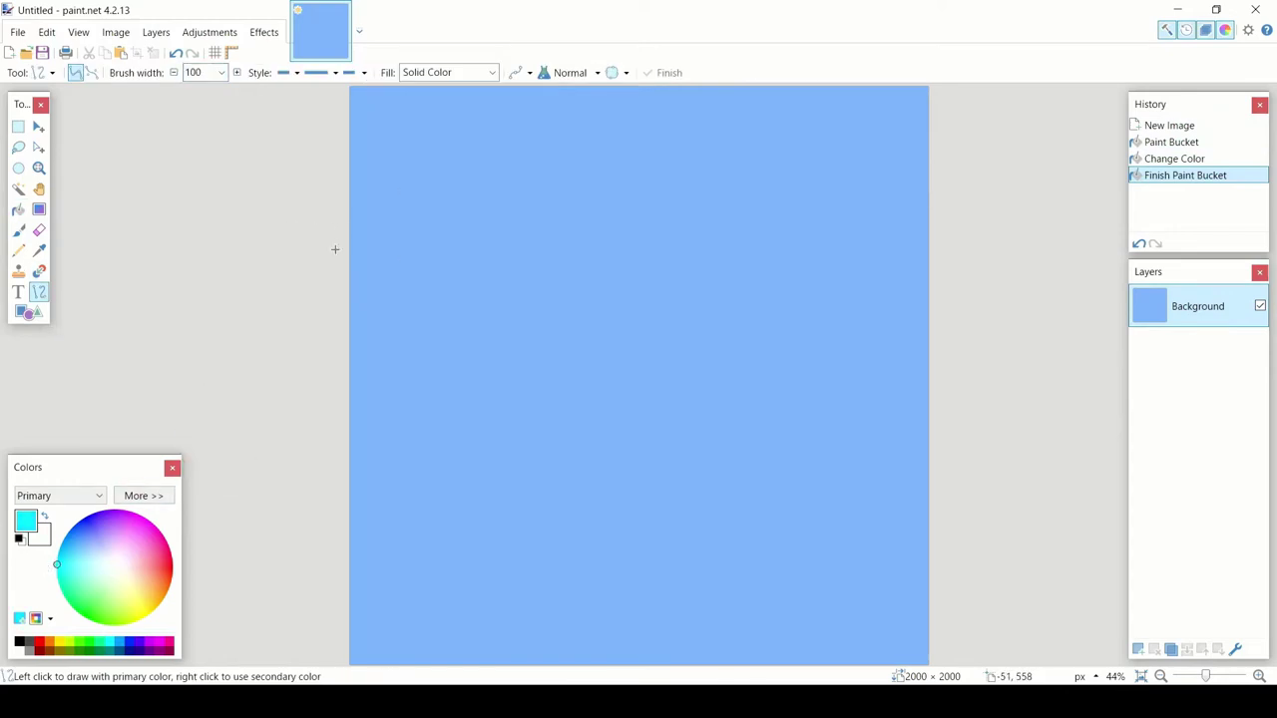
{"action": "left_click_drag", "start_coordinate": [335, 250], "coordinate": [1113, 250]}
{"action": "key", "text": "Return"}
Draw a thick 400 px purple horizontal stripe near the bottom
{"action": "left_click", "coordinate": [103, 512]}
{"action": "left_click_drag", "start_coordinate": [317, 555], "coordinate": [1078, 555]}
{"action": "left_click", "coordinate": [222, 72]}
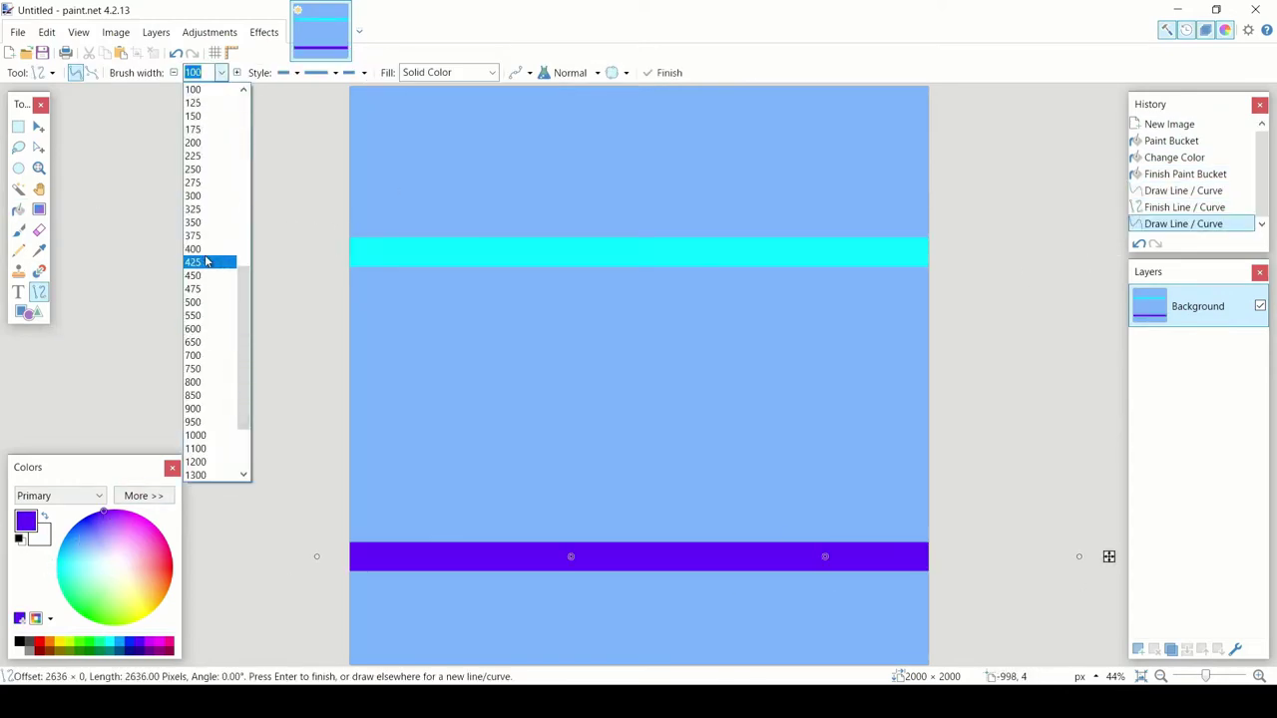
{"action": "left_click", "coordinate": [200, 248]}
{"action": "key", "text": "Return"}
Draw a 150 px yellow vertical stripe down the canvas
{"action": "left_click_drag", "start_coordinate": [566, 83], "coordinate": [567, 698]}
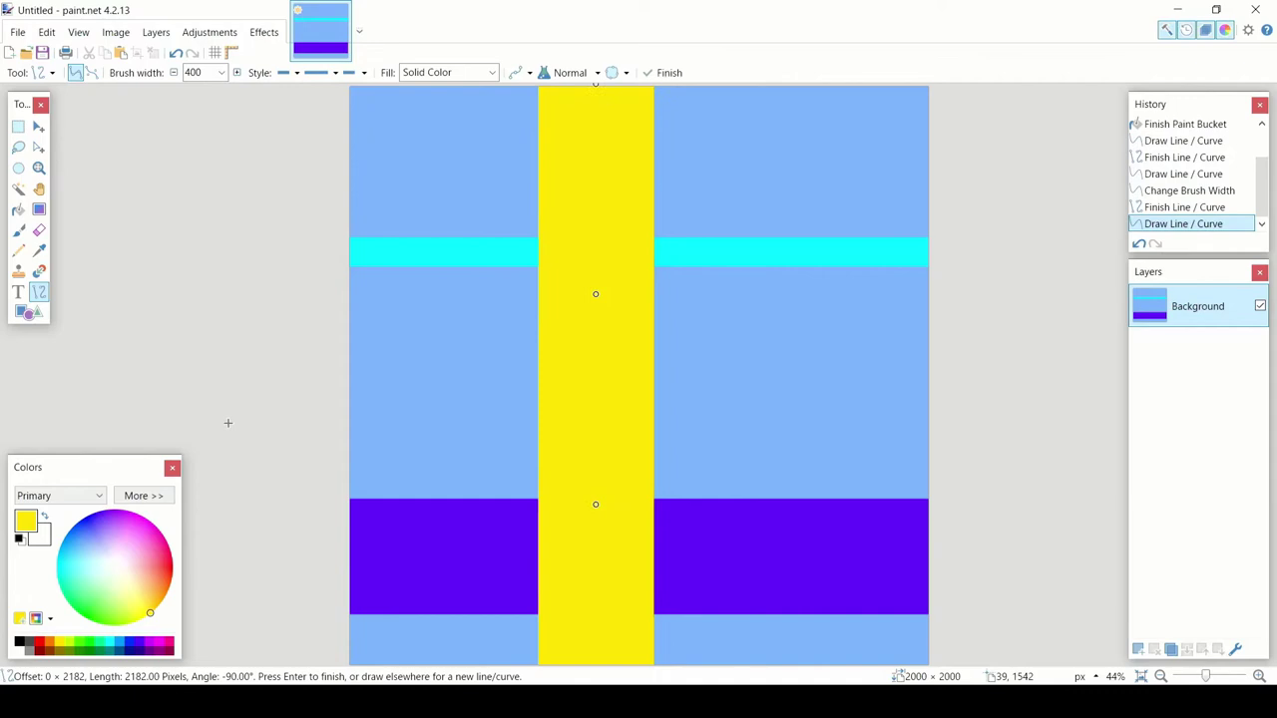
{"action": "left_click", "coordinate": [222, 71]}
{"action": "scroll", "coordinate": [221, 80], "scroll_direction": "up", "scroll_amount": 4}
{"action": "left_click", "coordinate": [193, 115]}
{"action": "key", "text": "Return"}
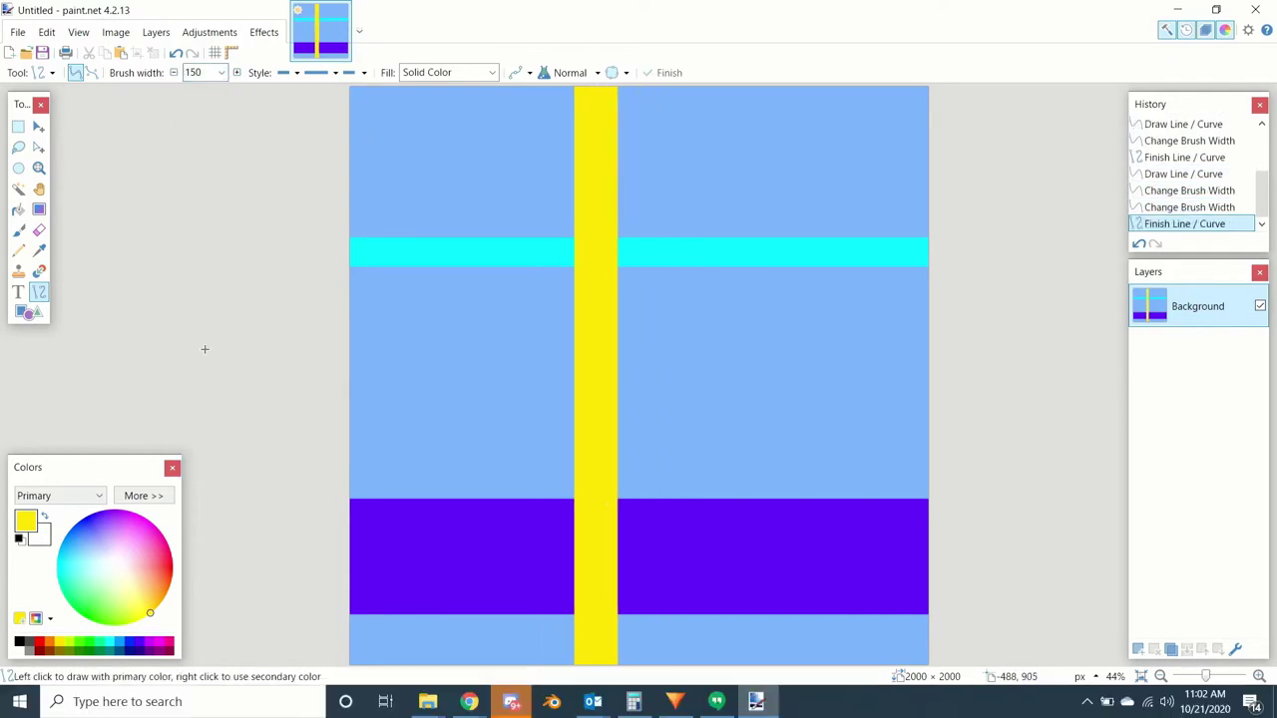
Save the image as Stripes.png and start a new 1080p 30 fps HitFilm project
{"action": "left_click", "coordinate": [18, 33]}
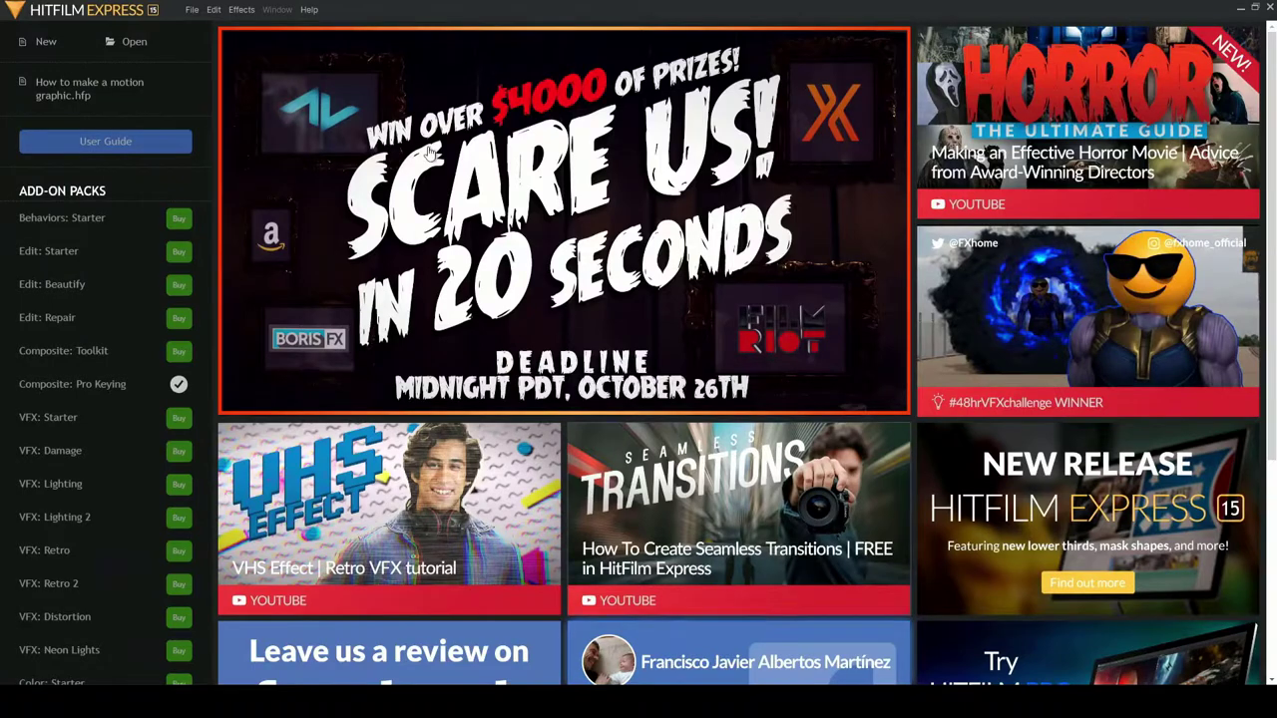
{"action": "left_click", "coordinate": [47, 42]}
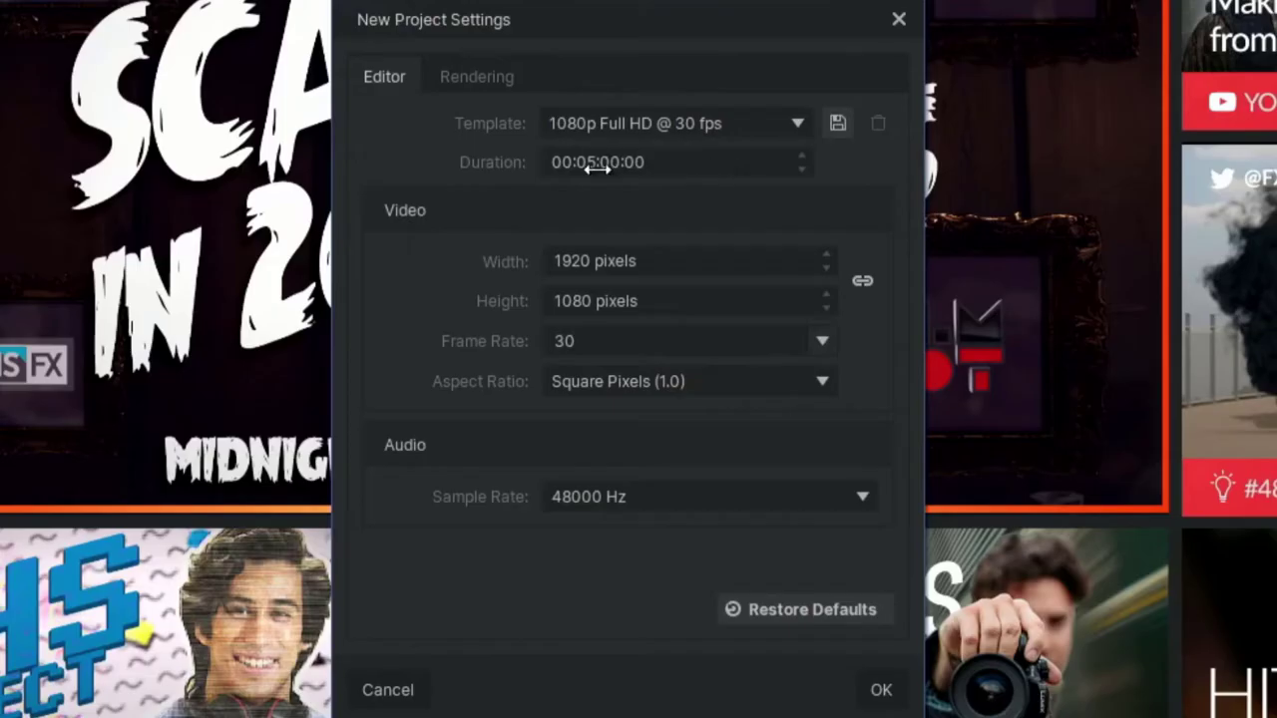
{"action": "left_click", "coordinate": [616, 235]}
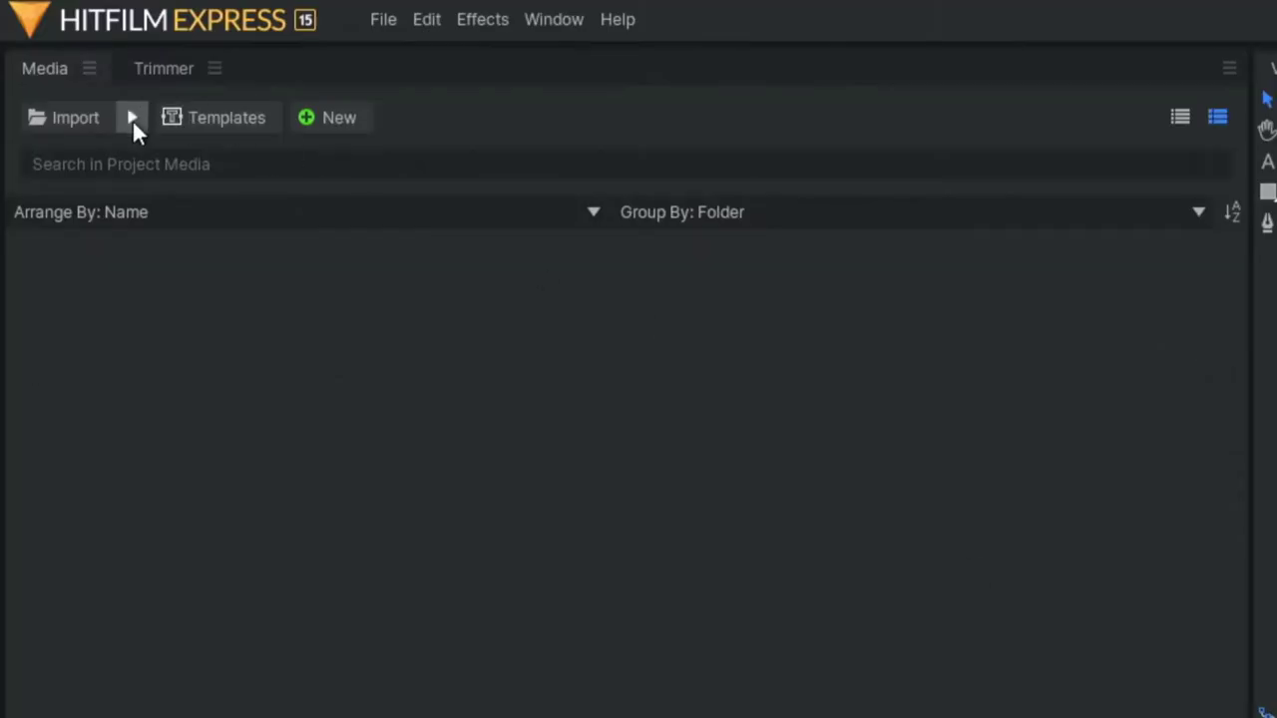
Import Stripes.png into the project's media bin
{"action": "left_click", "coordinate": [99, 120]}
{"action": "left_click", "coordinate": [944, 270]}
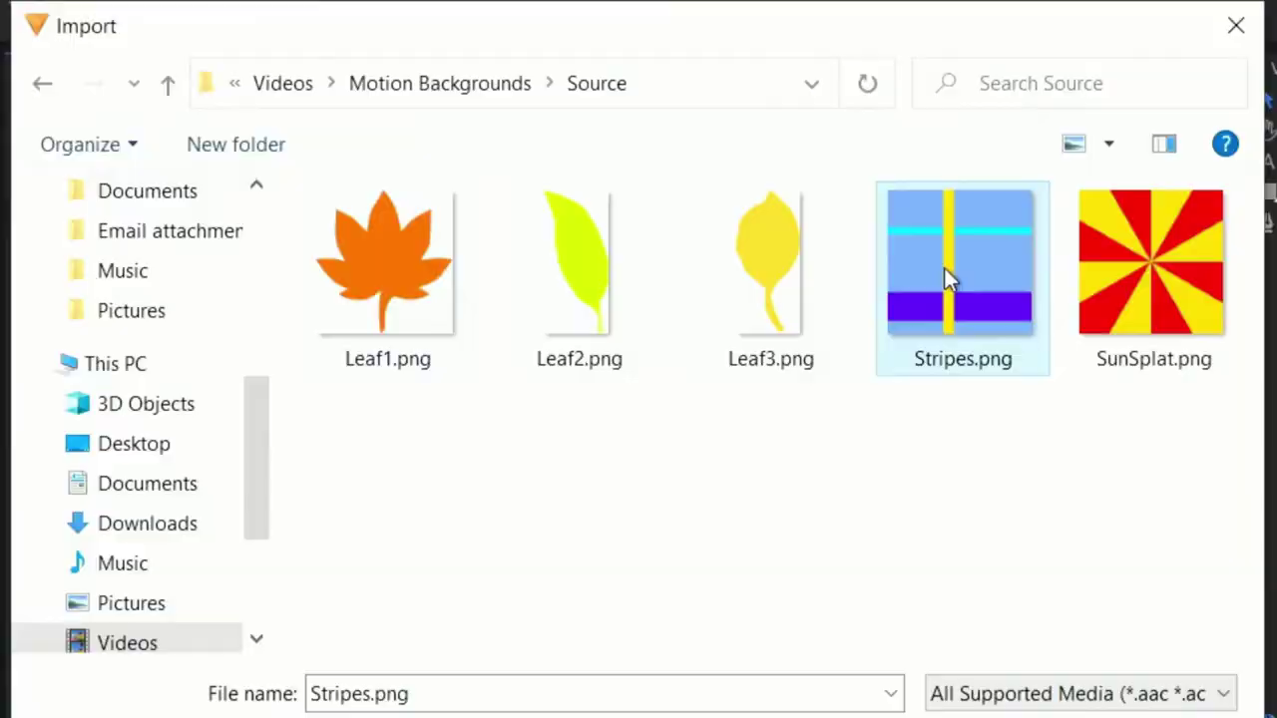
{"action": "double_click", "coordinate": [943, 267]}
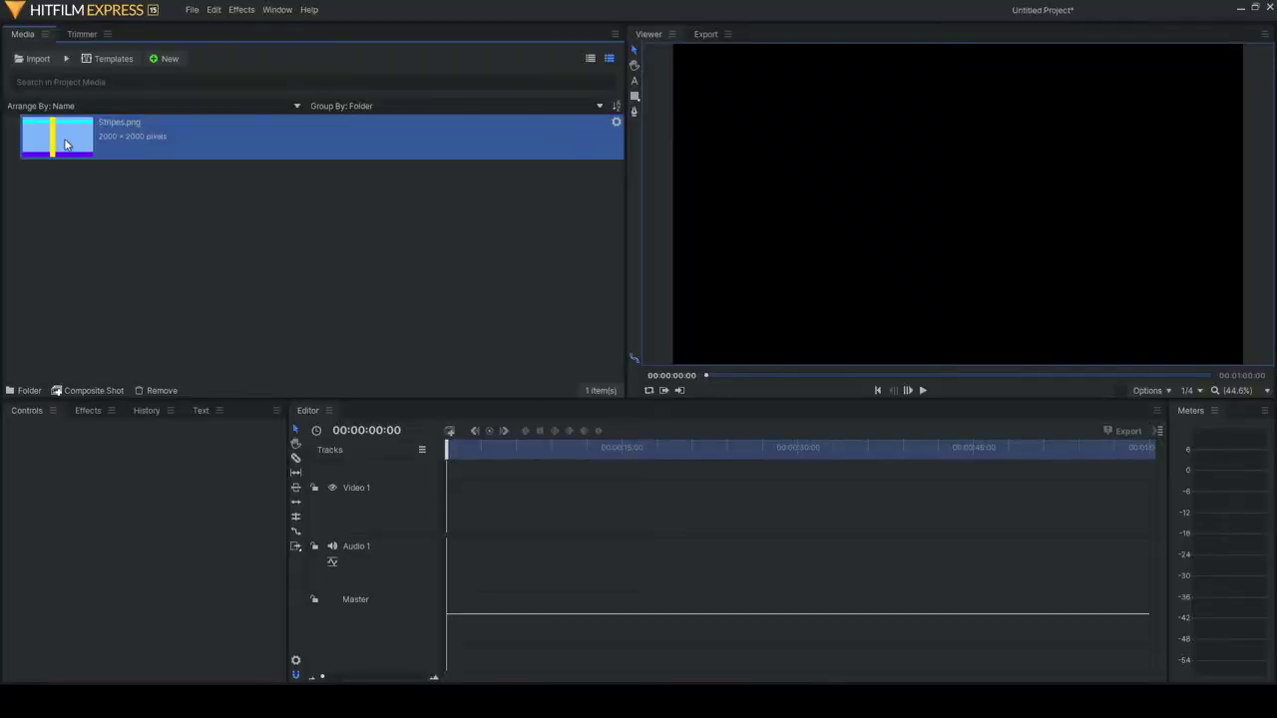
Place Stripes.png on Video 1 and stretch the clip to one minute
{"action": "left_click_drag", "start_coordinate": [66, 144], "coordinate": [1148, 501]}
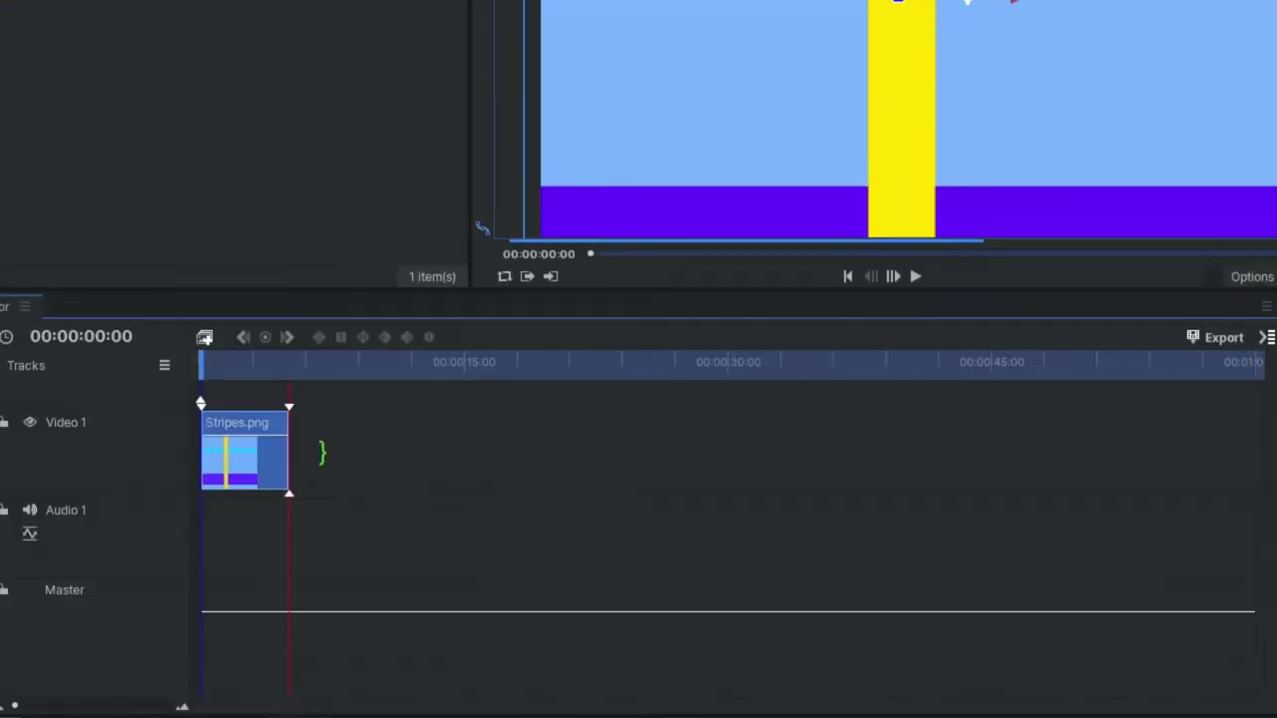
{"action": "left_click_drag", "start_coordinate": [528, 507], "coordinate": [1150, 501]}
{"action": "left_click_drag", "start_coordinate": [1255, 442], "coordinate": [1252, 447]}
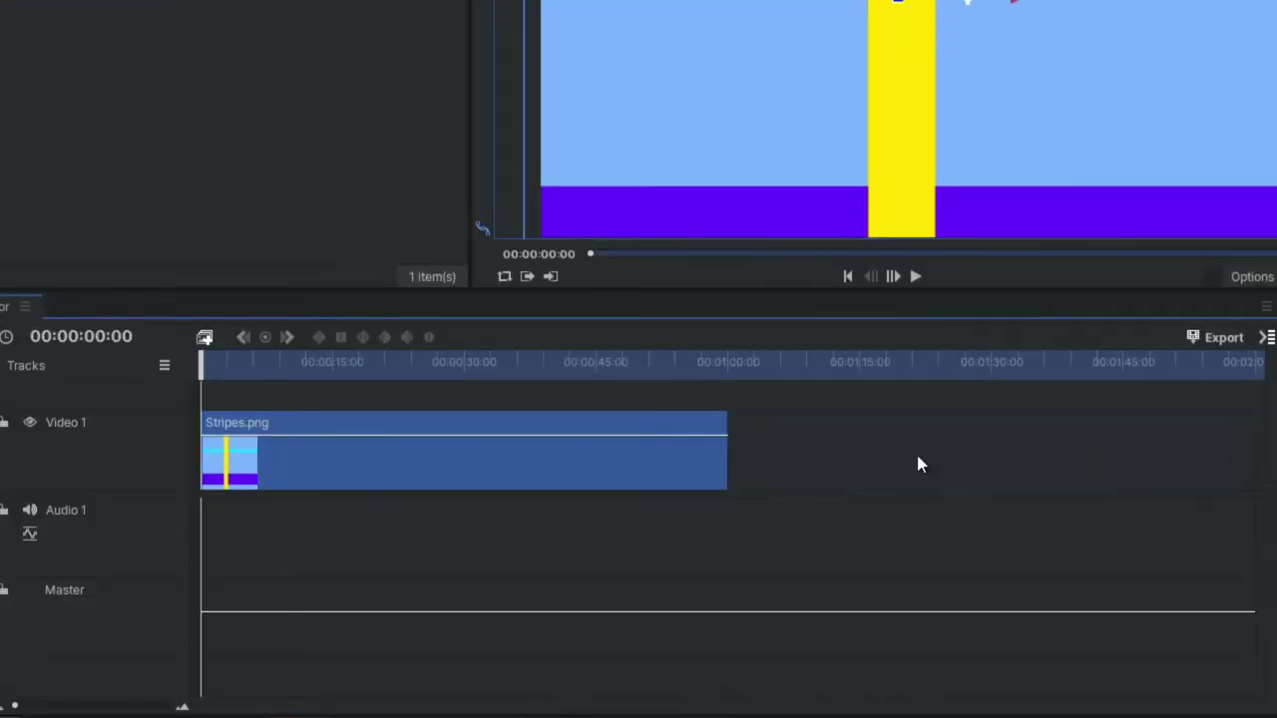
Convert the Stripes clip into a 2000 × 2000 composite shot and open it
{"action": "right_click", "coordinate": [439, 463]}
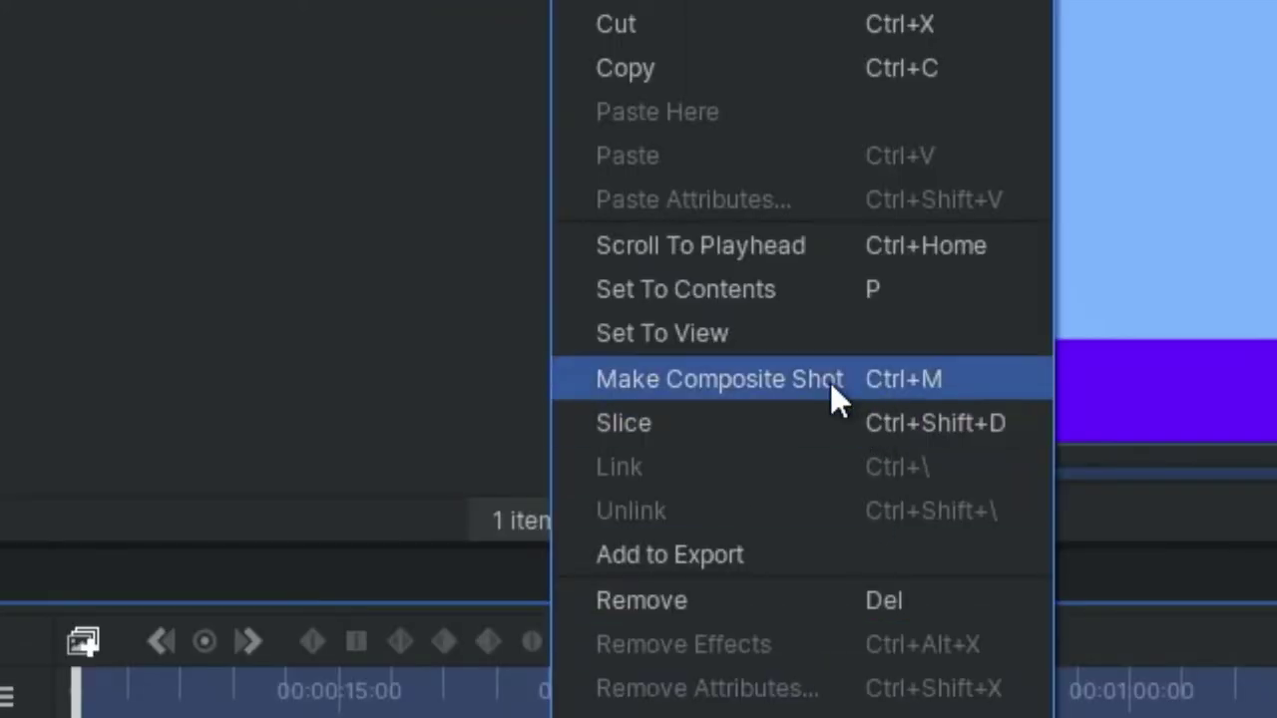
{"action": "left_click", "coordinate": [829, 384]}
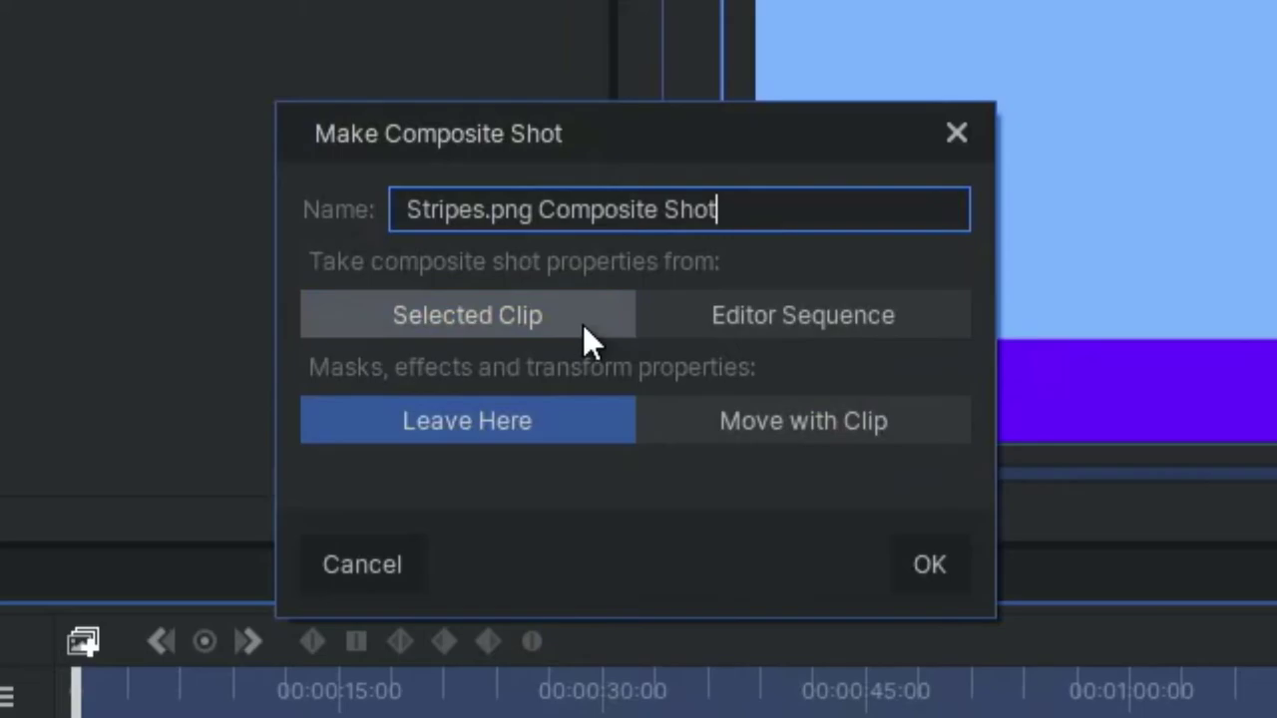
{"action": "key", "text": "Return"}
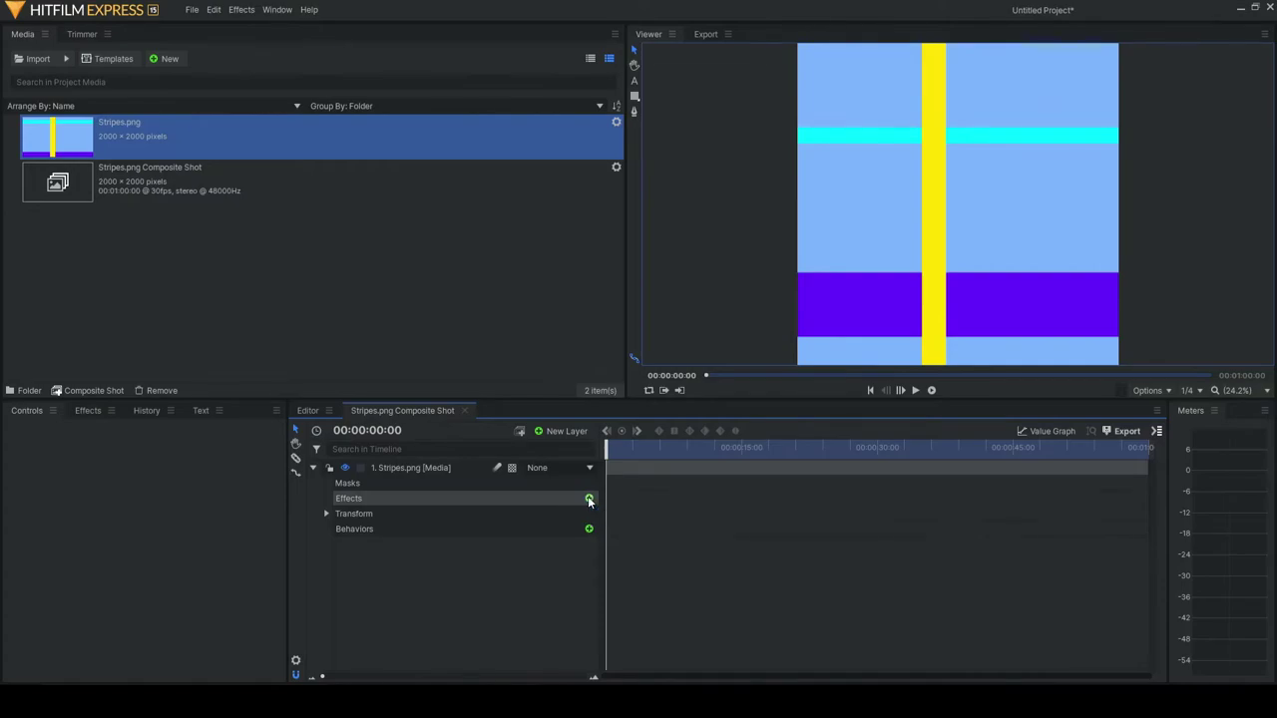
Add the Distort > Bulge effect to the Stripes layer
{"action": "left_click", "coordinate": [588, 499]}
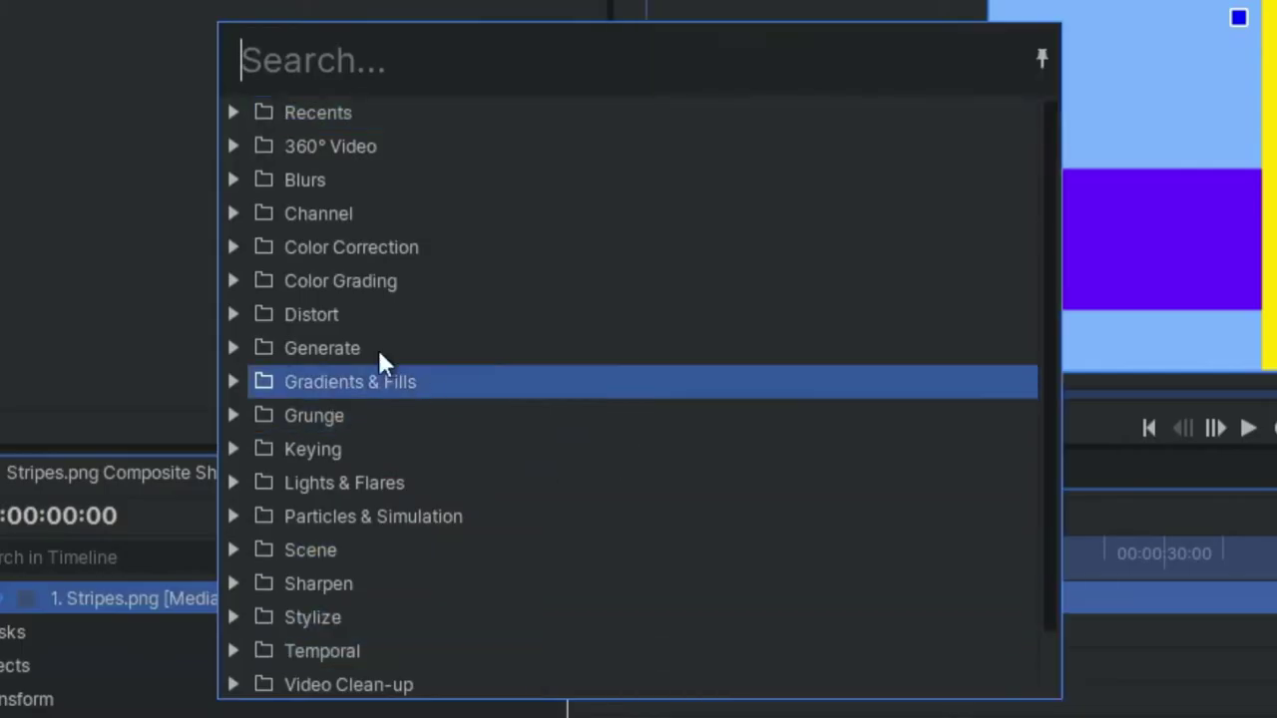
{"action": "left_click", "coordinate": [229, 314]}
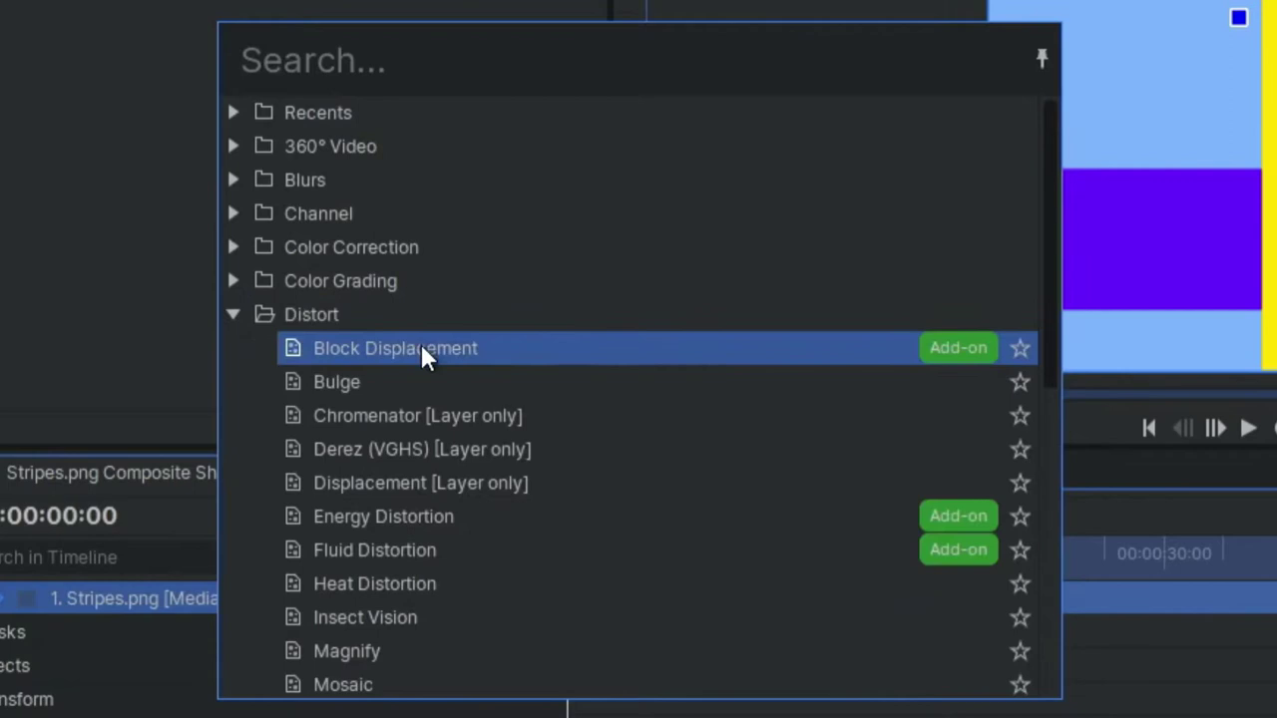
{"action": "scroll", "coordinate": [419, 370], "scroll_direction": "down", "scroll_amount": 2}
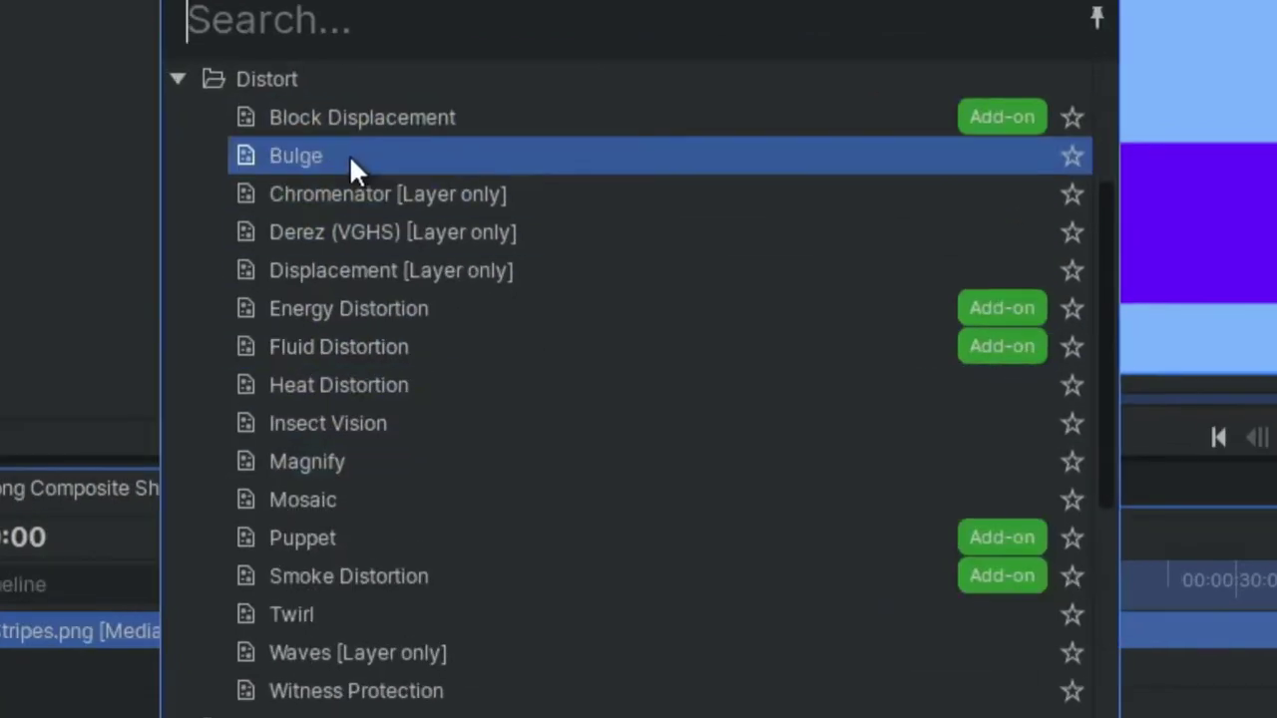
{"action": "left_click", "coordinate": [353, 172]}
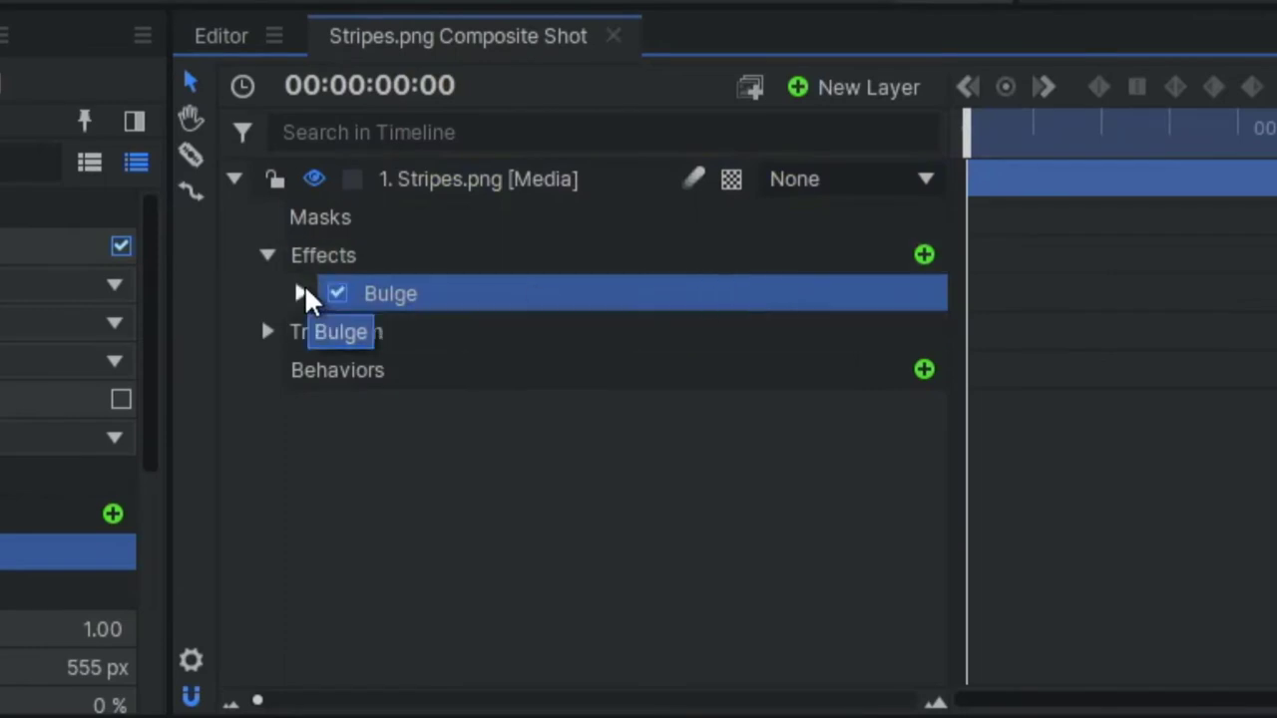
Set Bulge to radius 2000 px, Tile wrap and strength -10
{"action": "left_click", "coordinate": [301, 293]}
{"action": "key", "text": "Tab"}
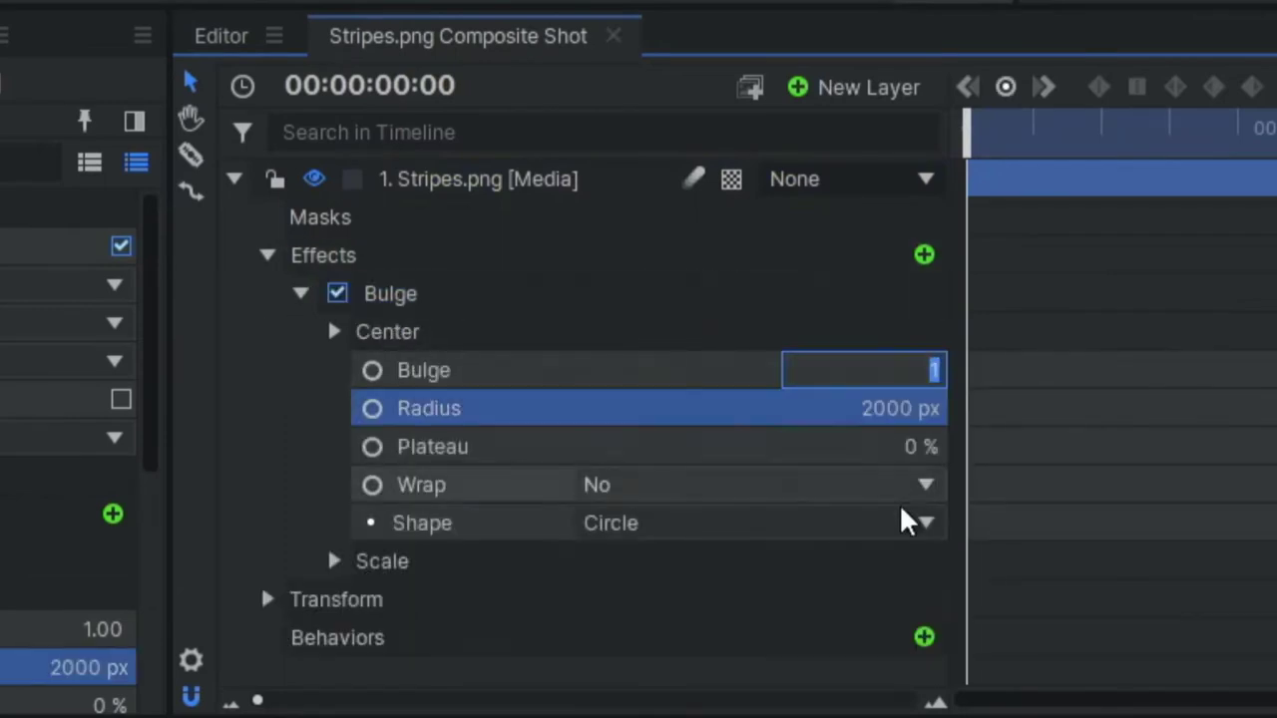
{"action": "left_click", "coordinate": [920, 487]}
{"action": "left_click", "coordinate": [789, 590]}
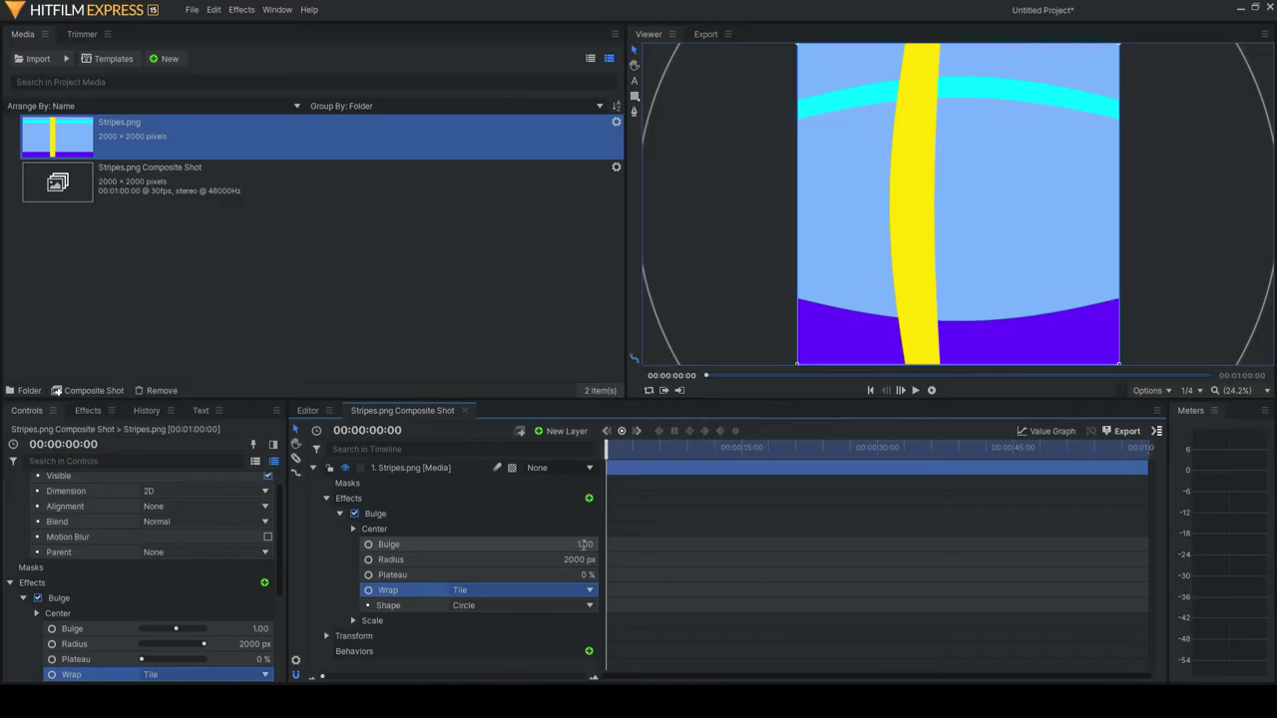
{"action": "type", "text": "-10"}
{"action": "key", "text": "Return"}
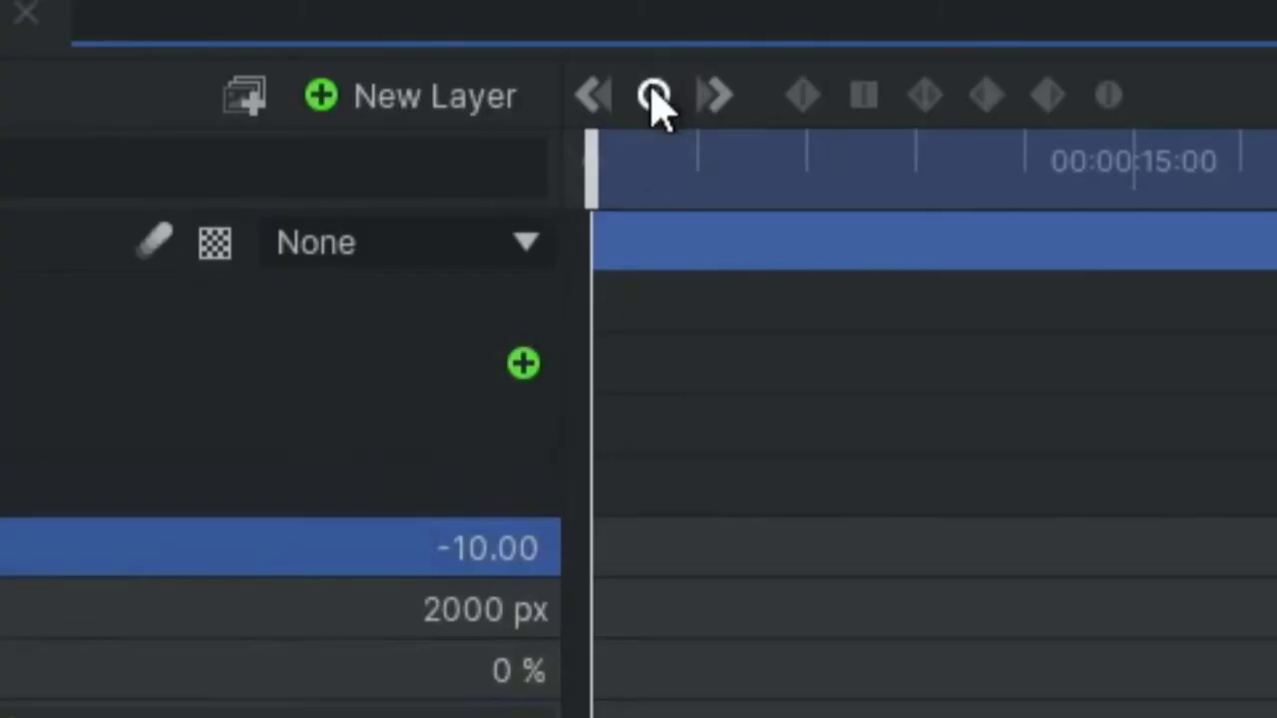
Keyframe the Bulge strength at the start and move the playhead to 30 seconds
{"action": "left_click", "coordinate": [654, 97]}
{"action": "left_click", "coordinate": [1048, 447]}
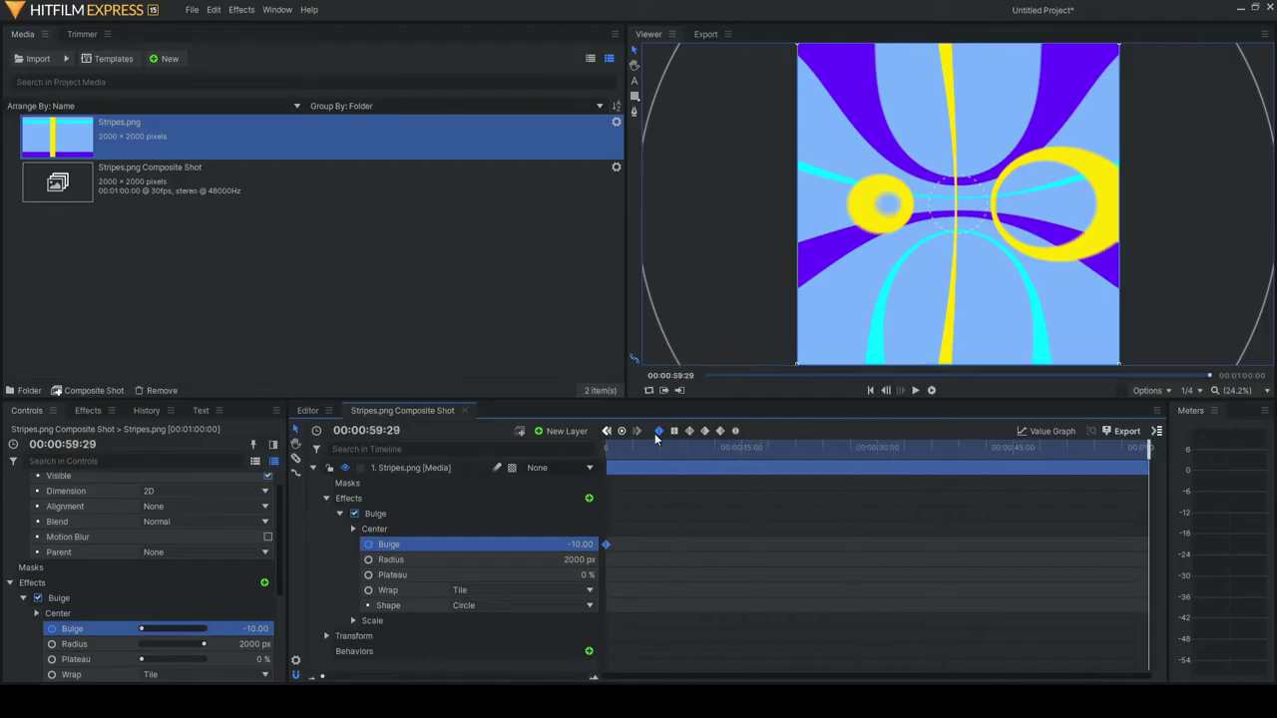
{"action": "left_click", "coordinate": [379, 430]}
{"action": "type", "text": "7"}
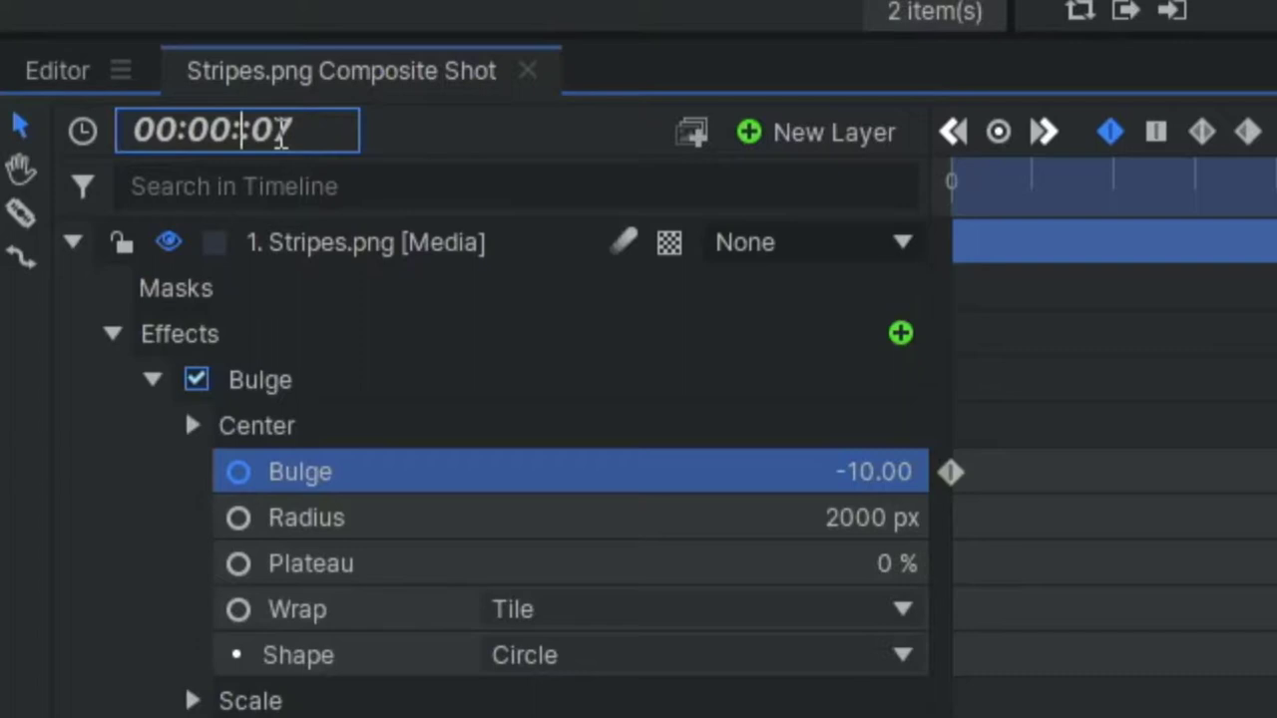
{"action": "key", "text": "Return"}
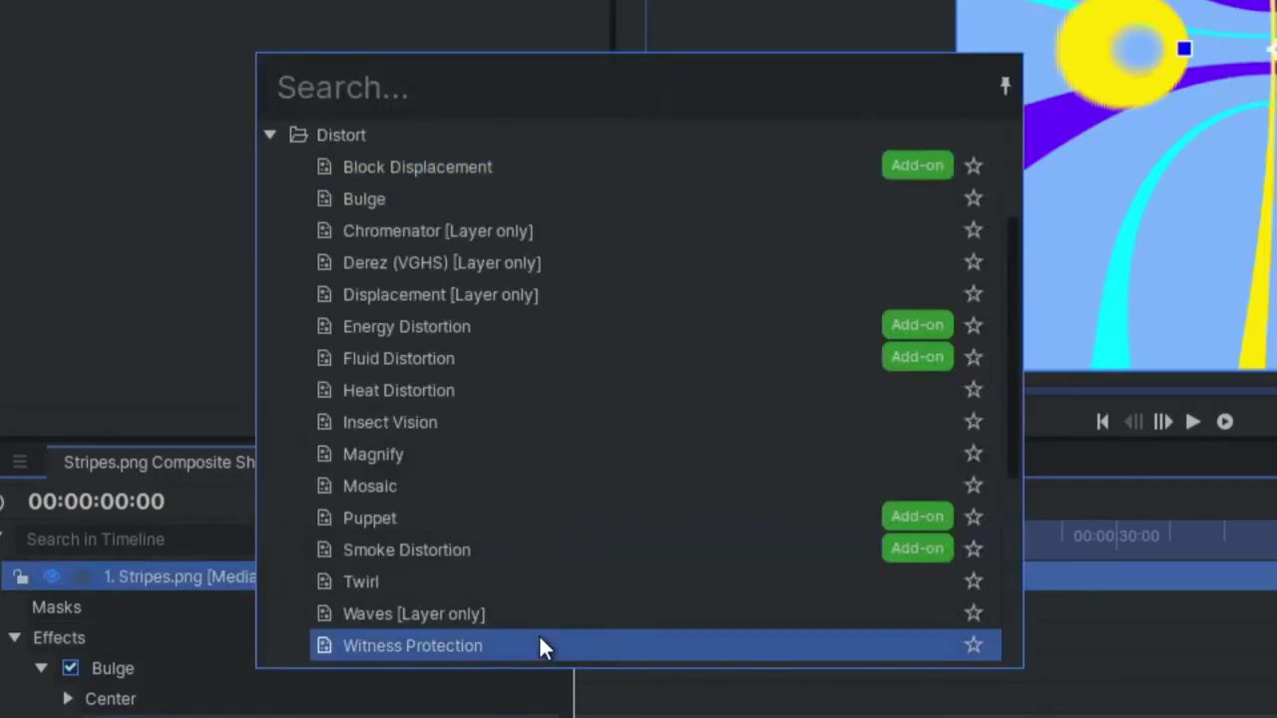
Add a Twirl effect to the Stripes layer with a 2000 px radius
{"action": "double_click", "coordinate": [448, 582]}
{"action": "left_click", "coordinate": [126, 622]}
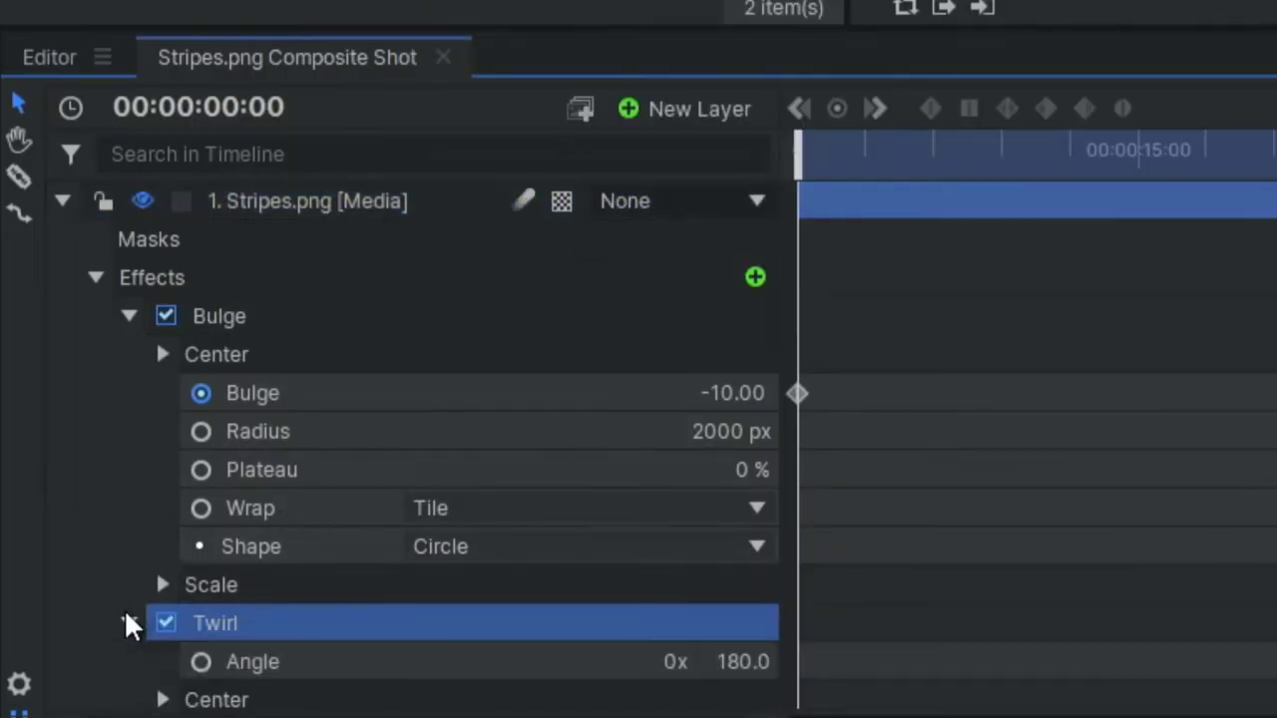
{"action": "scroll", "coordinate": [475, 522], "scroll_direction": "down", "scroll_amount": 3}
{"action": "left_click", "coordinate": [704, 577]}
{"action": "type", "text": "2000"}
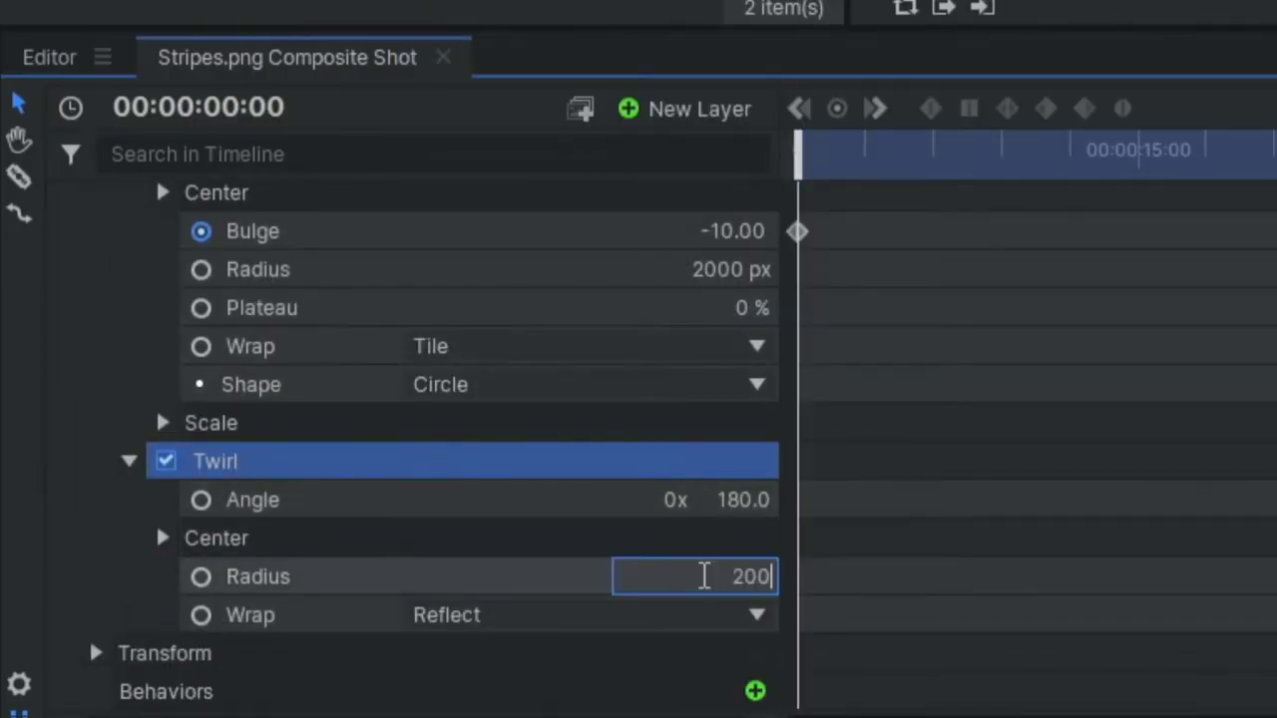
{"action": "key", "text": "Return"}
Keyframe the Twirl angle at the start and move to 00:00:30:00
{"action": "left_click", "coordinate": [740, 499]}
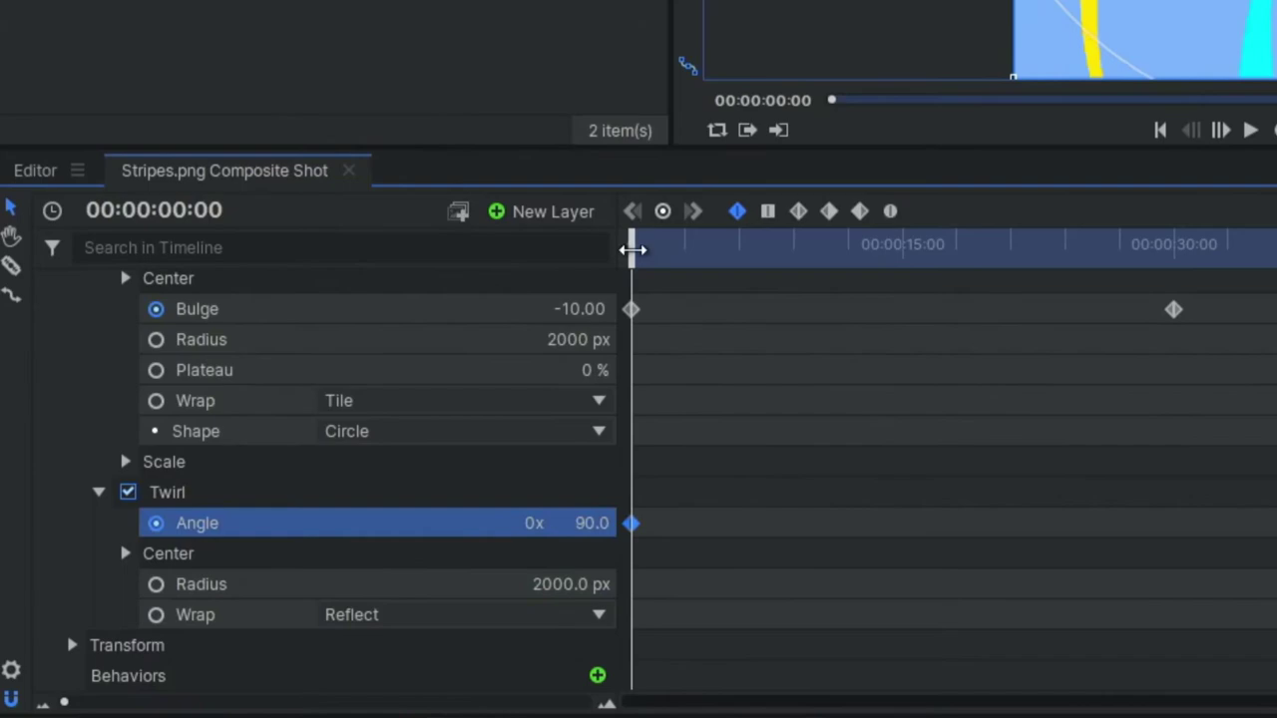
{"action": "mouse_move", "coordinate": [165, 209]}
{"action": "left_mouse_down"}
{"action": "mouse_move", "coordinate": [212, 209]}
{"action": "mouse_move", "coordinate": [171, 208]}
{"action": "left_mouse_up"}
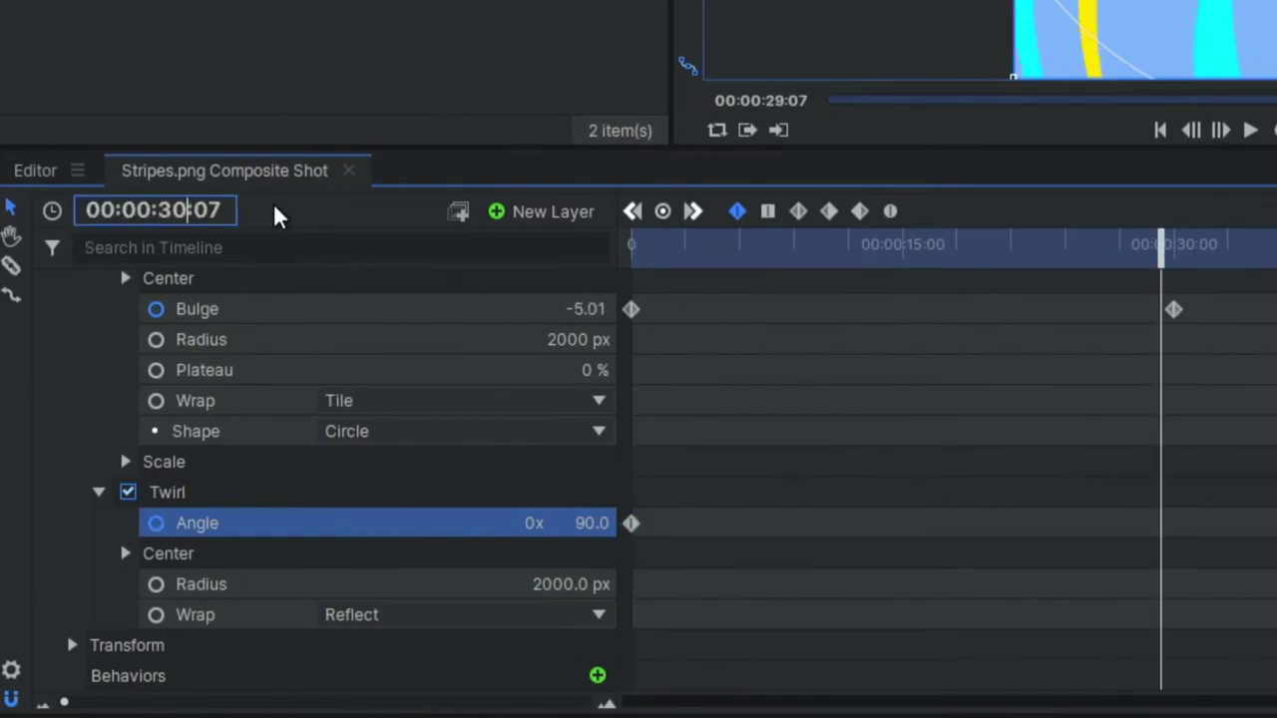
{"action": "type", "text": "00"}
{"action": "key", "text": "Return"}
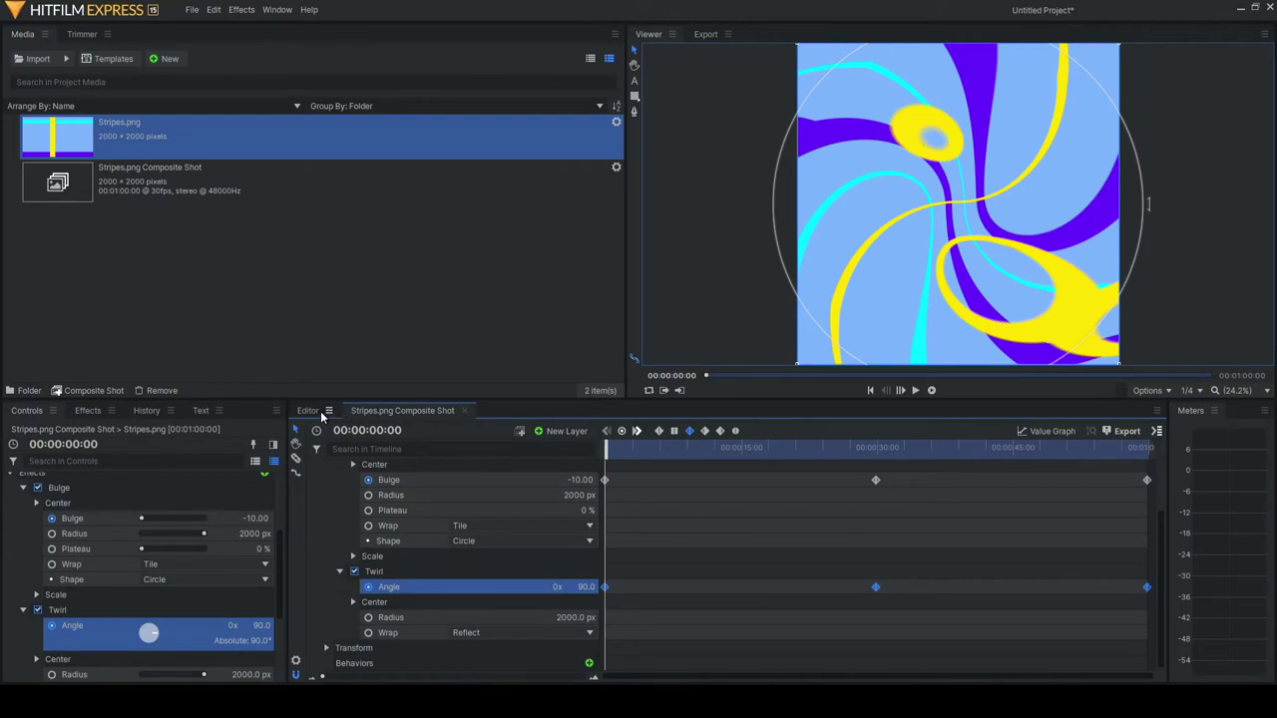
On the Editor timeline, scale the composite clip to 150% and keyframe its Rotation at the end
{"action": "left_click", "coordinate": [311, 411]}
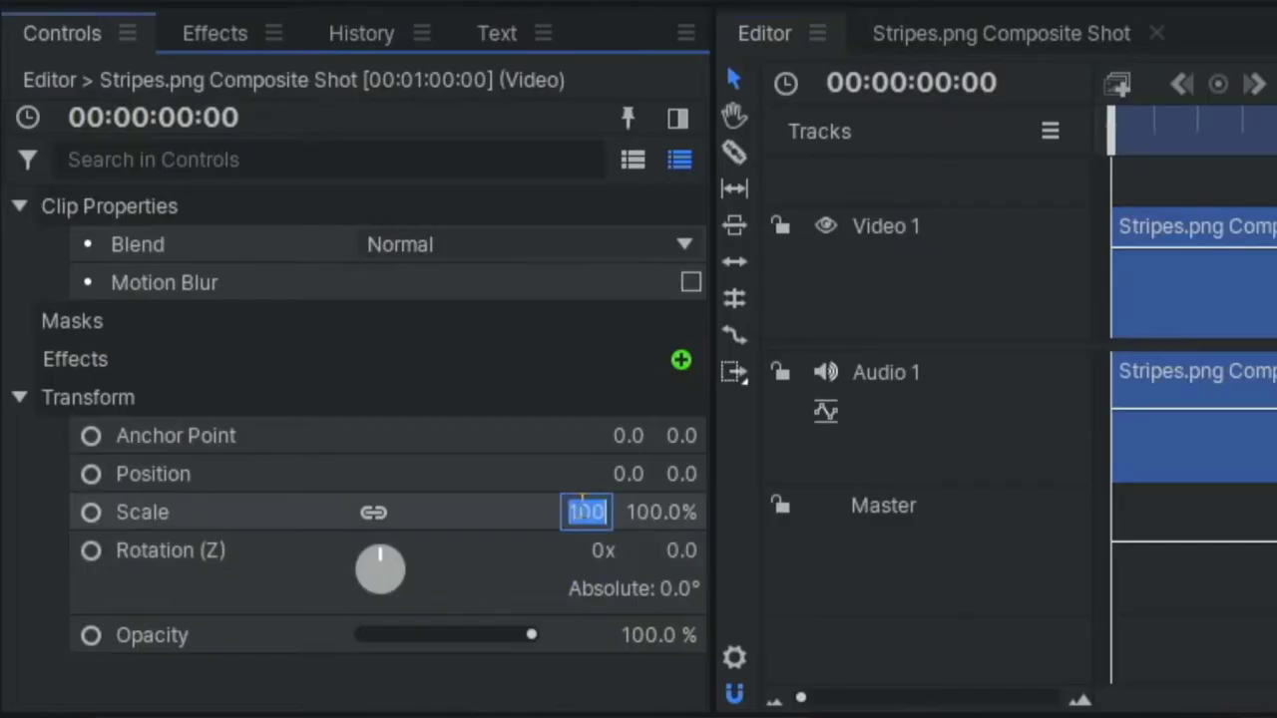
{"action": "type", "text": "150"}
{"action": "key", "text": "Return"}
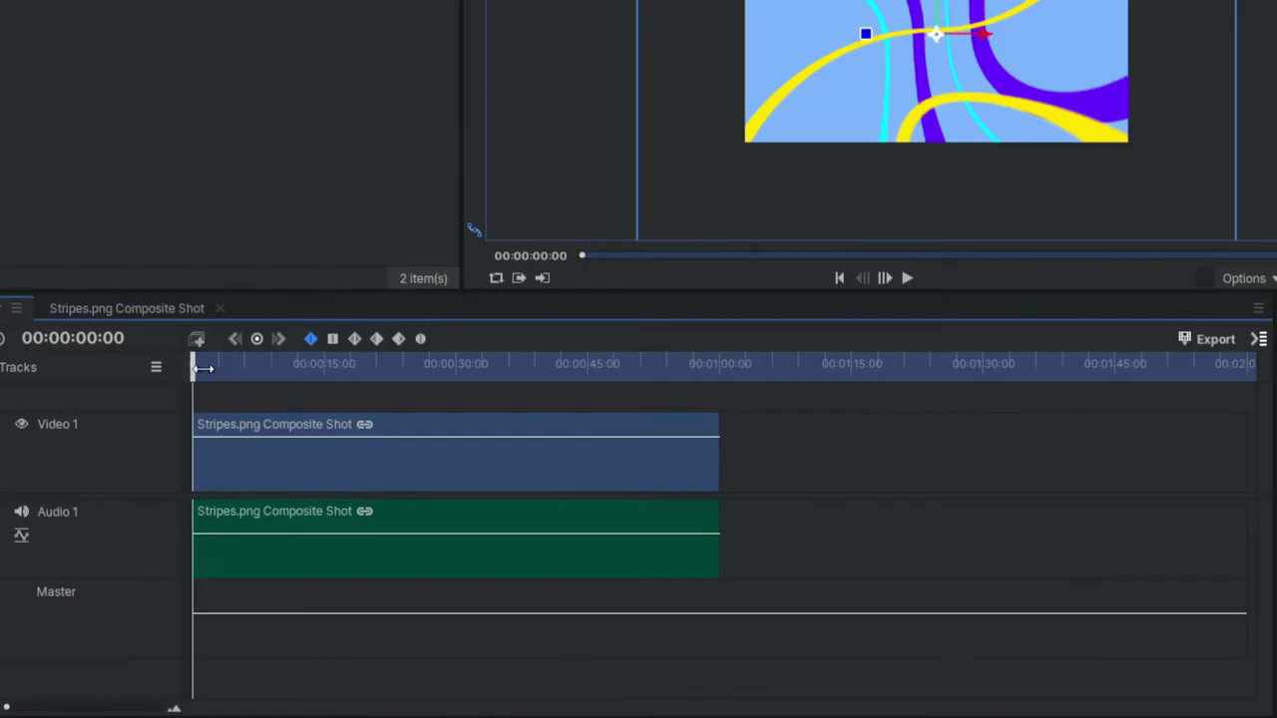
{"action": "left_click_drag", "start_coordinate": [203, 371], "coordinate": [698, 430]}
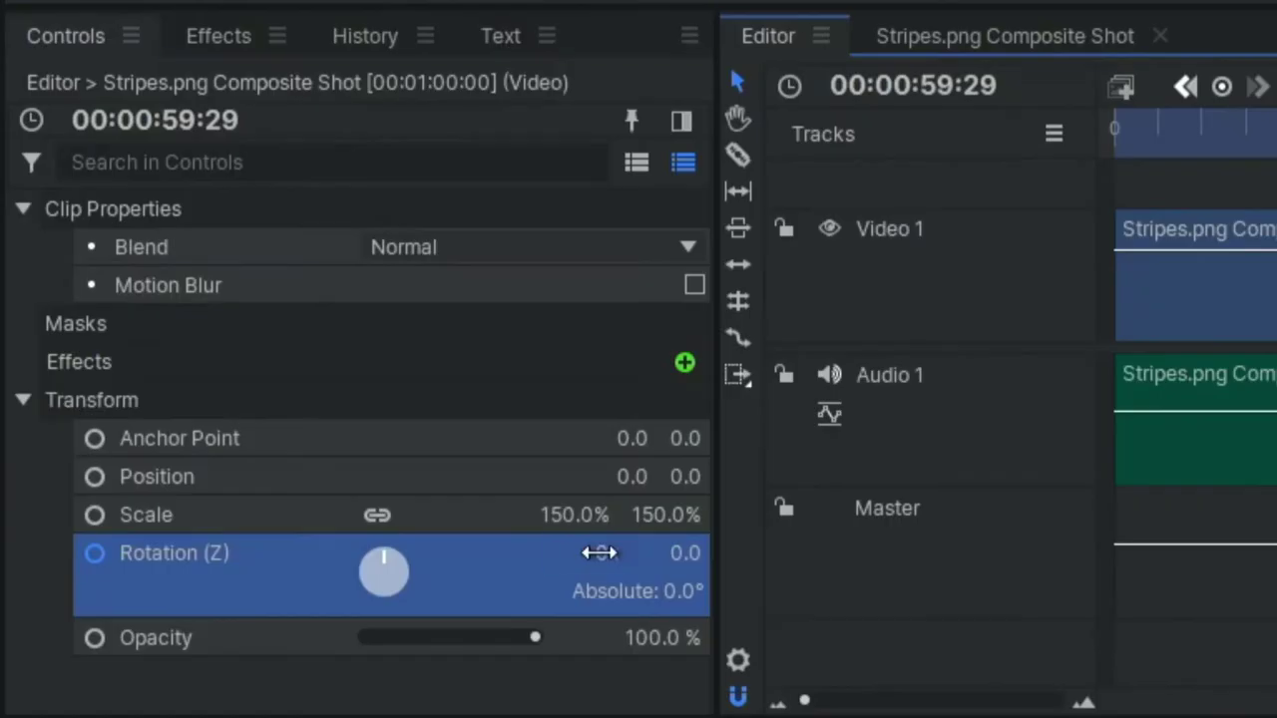
{"action": "left_click", "coordinate": [663, 553]}
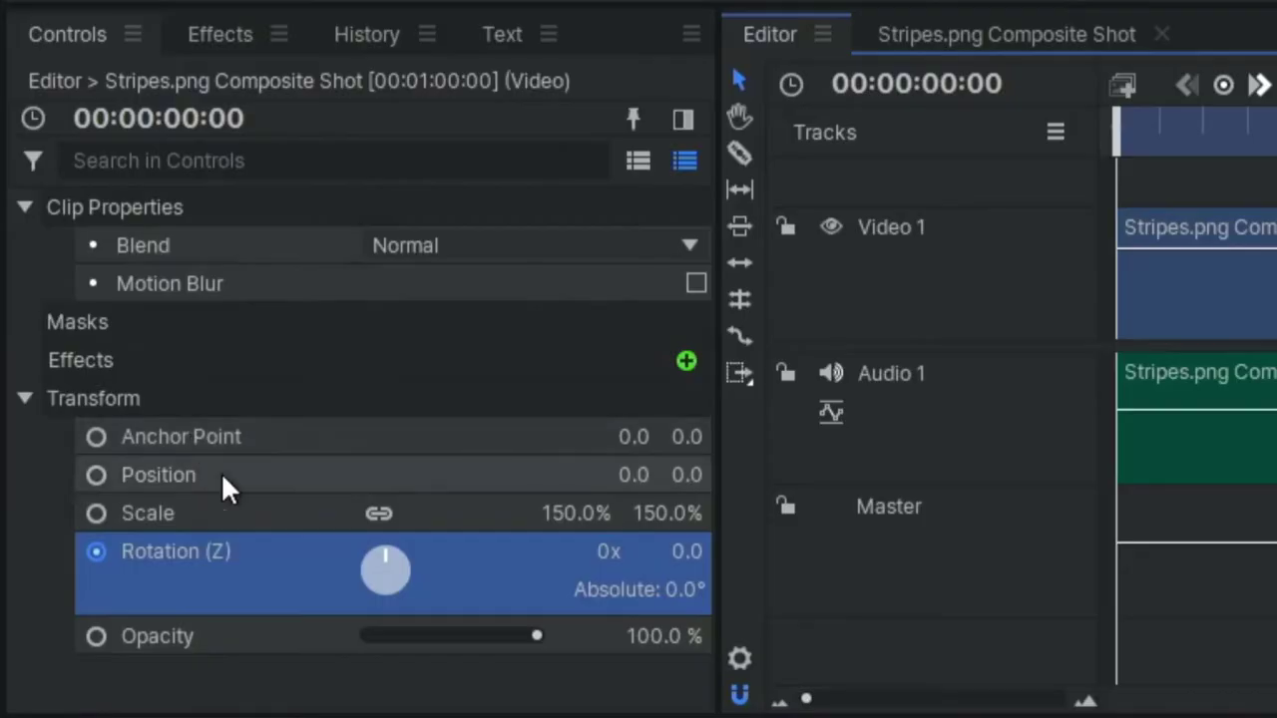
Keyframe the clip's Position at the start with the layer moved upward
{"action": "left_click", "coordinate": [90, 588]}
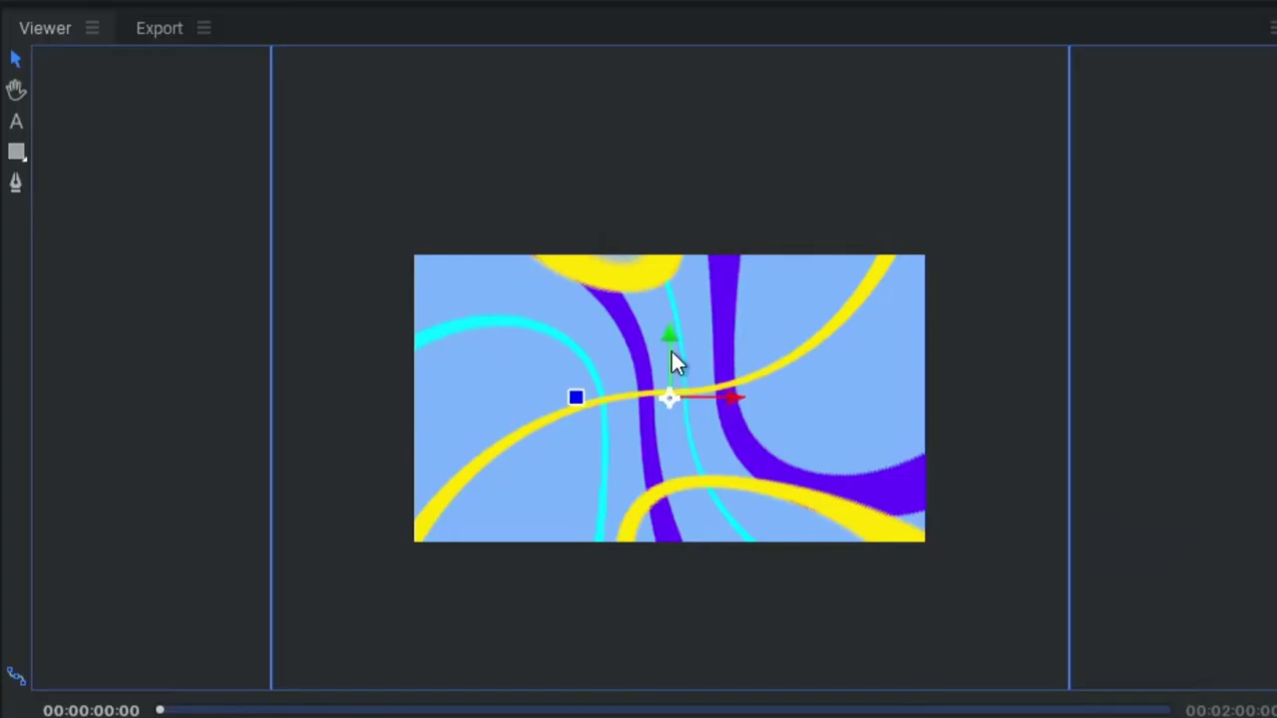
{"action": "left_click_drag", "start_coordinate": [668, 336], "coordinate": [671, 113]}
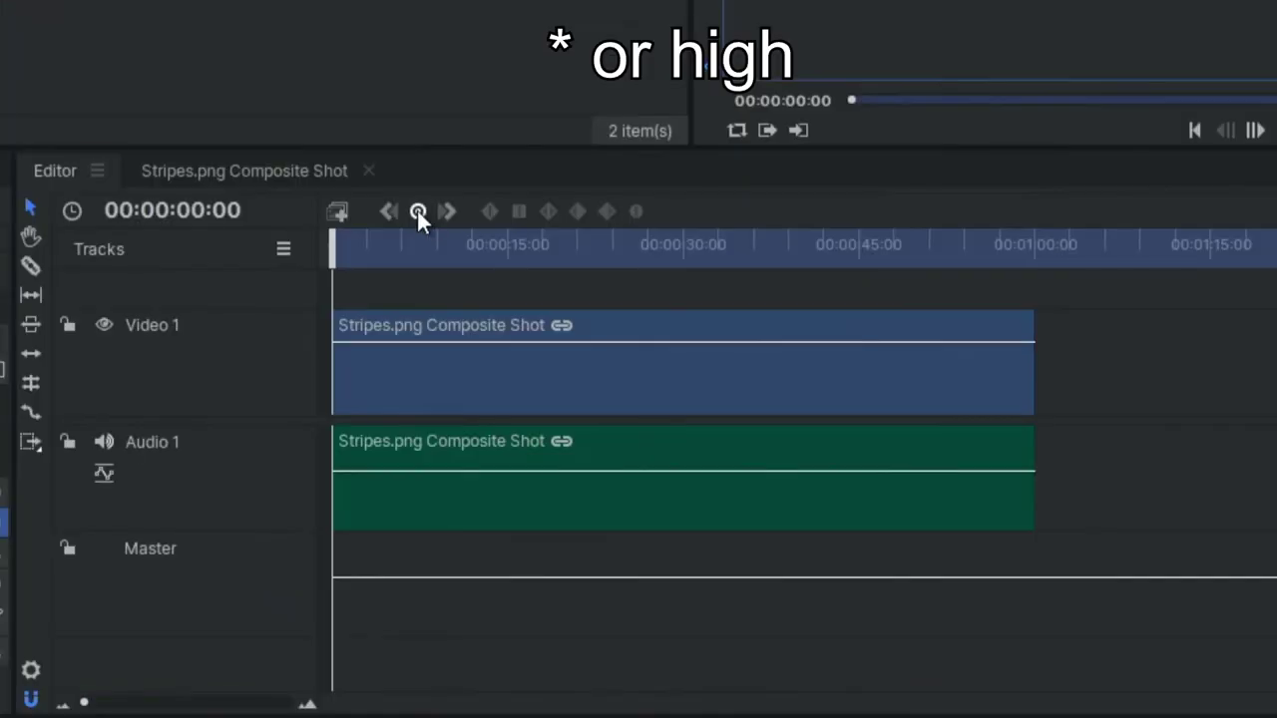
{"action": "left_click_drag", "start_coordinate": [332, 250], "coordinate": [1035, 248]}
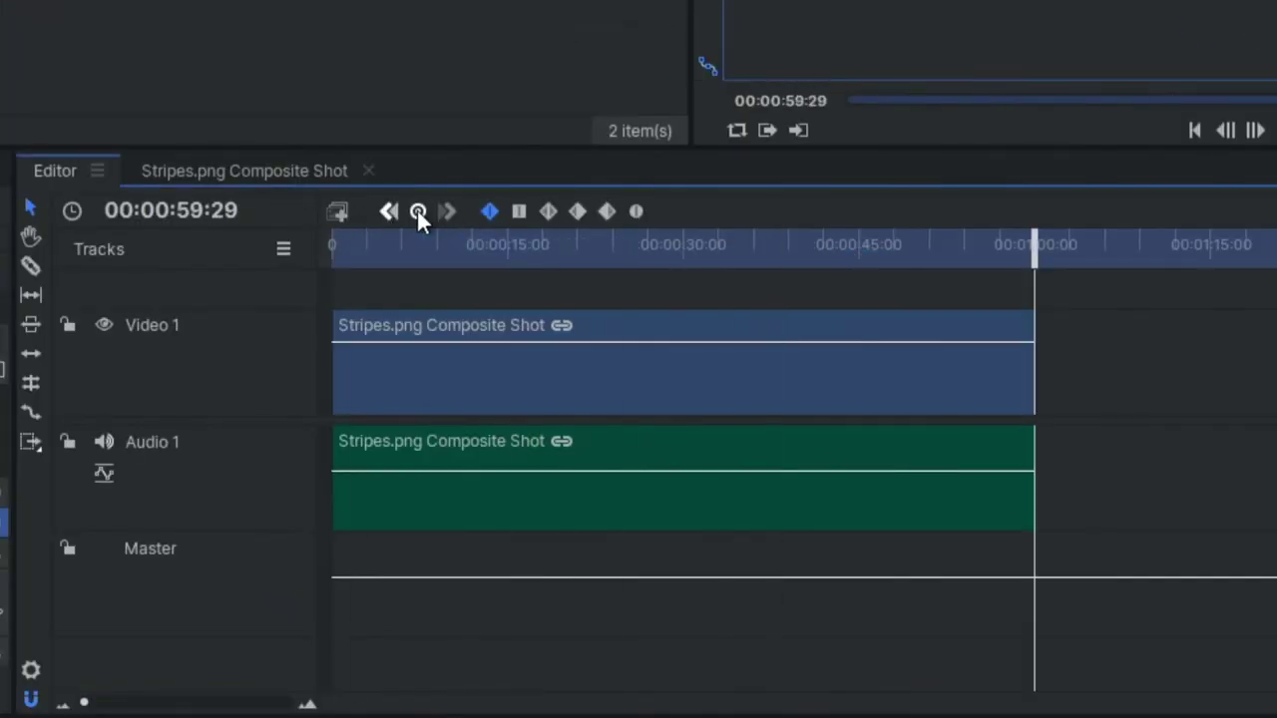
At 30 seconds, move the clip downward to add a second Position keyframe
{"action": "double_click", "coordinate": [198, 206]}
{"action": "type", "text": "30:"}
{"action": "key", "text": "Return"}
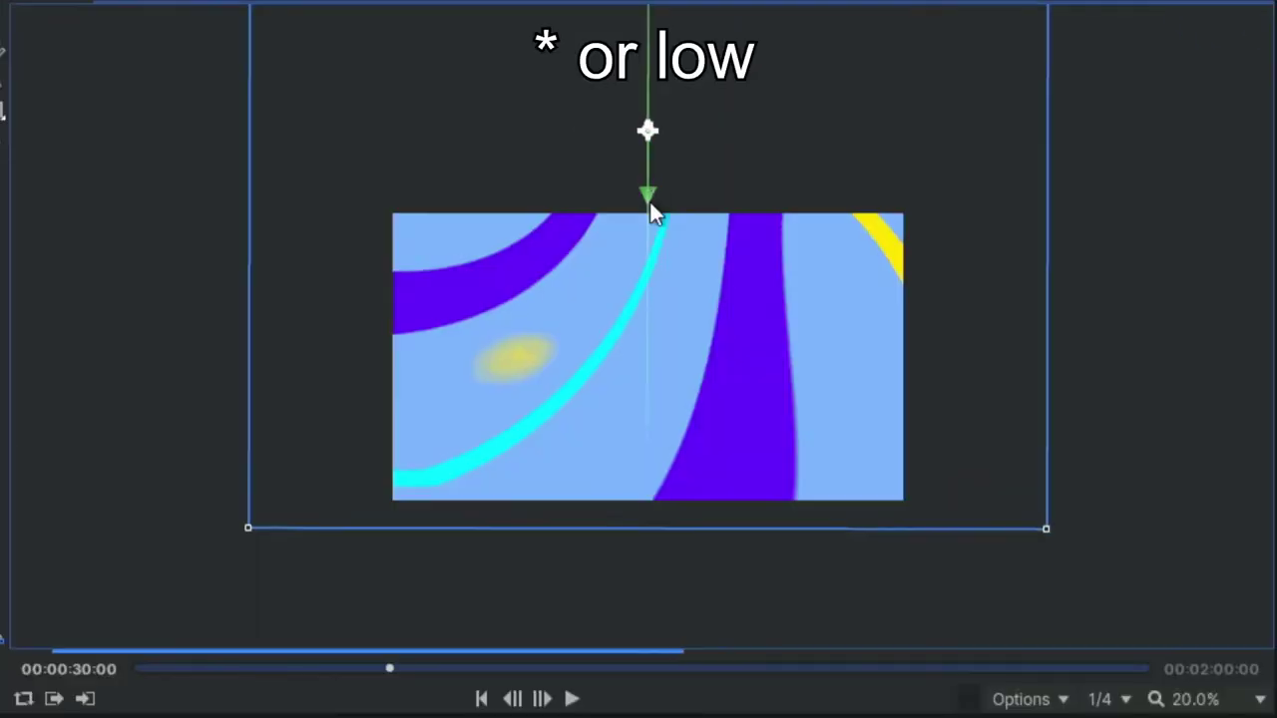
{"action": "left_click_drag", "start_coordinate": [650, 209], "coordinate": [644, 661]}
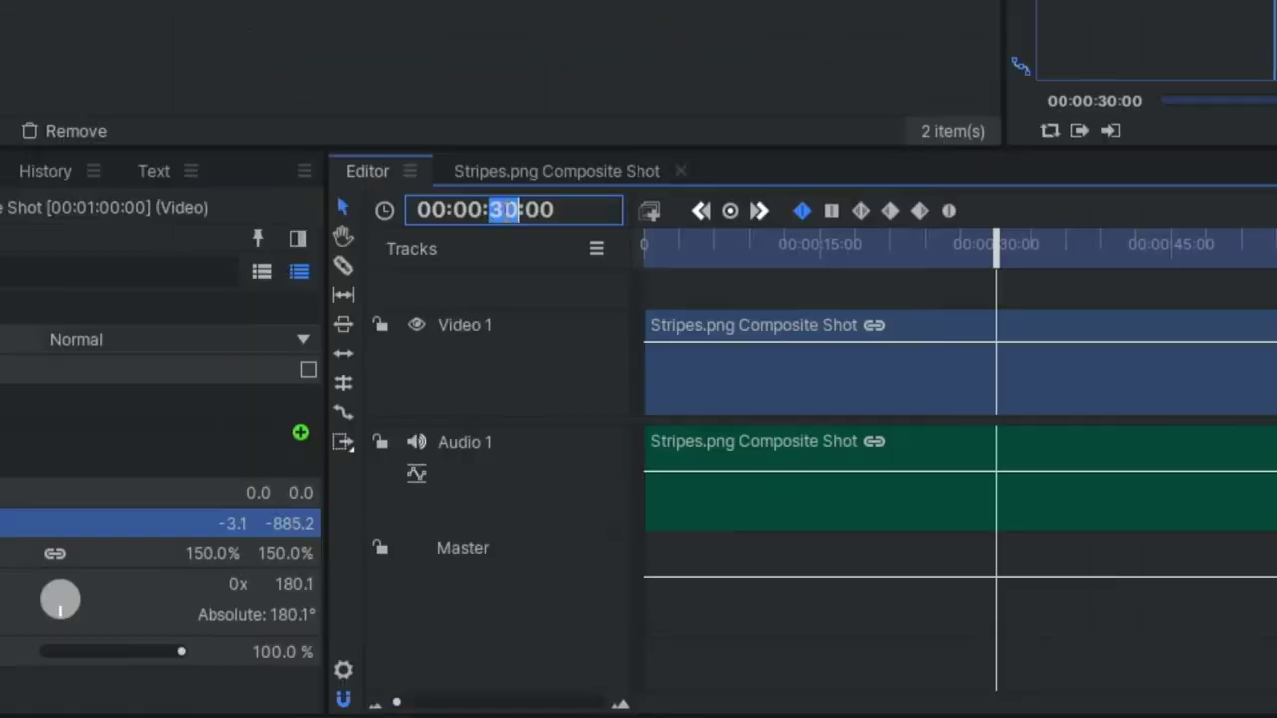
Jump the playhead to 15 and then 45 seconds for further Position keyframes
{"action": "key", "text": "Return"}
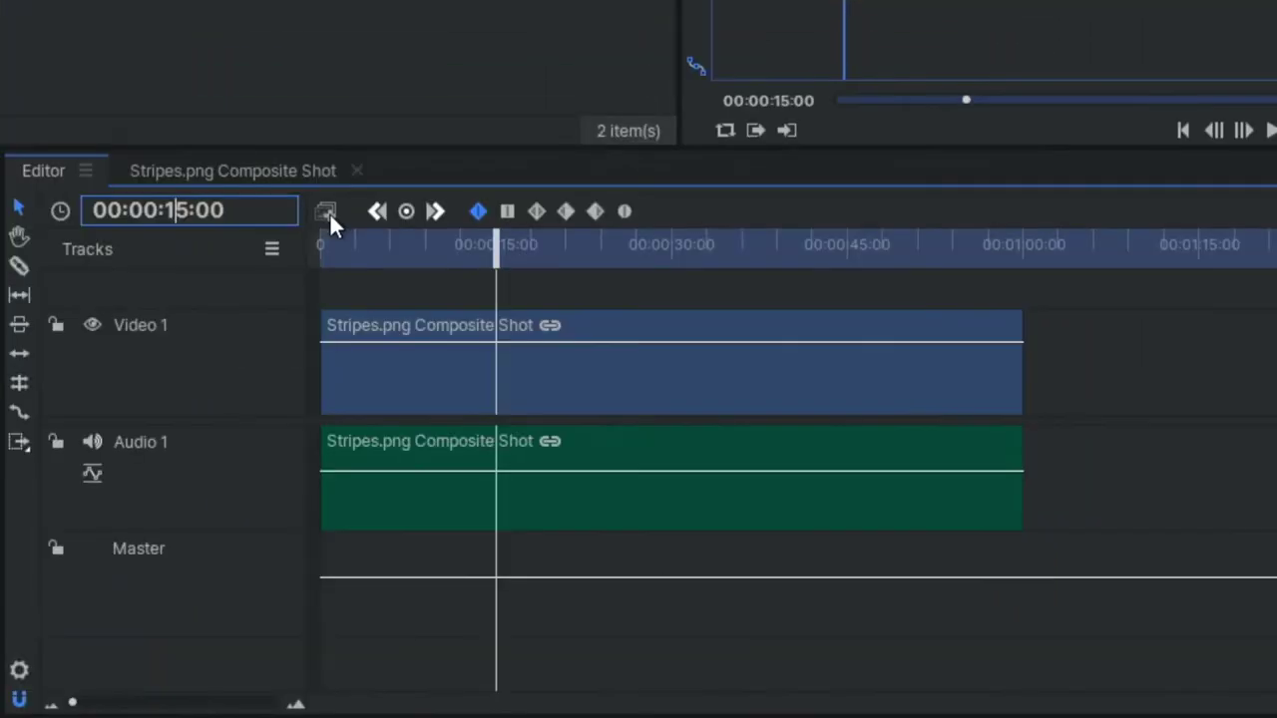
{"action": "type", "text": "4"}
{"action": "key", "text": "Return"}
Shift the clip right at 45 seconds, bend its motion path into a curve, and play it back
{"action": "left_click_drag", "start_coordinate": [615, 357], "coordinate": [720, 363]}
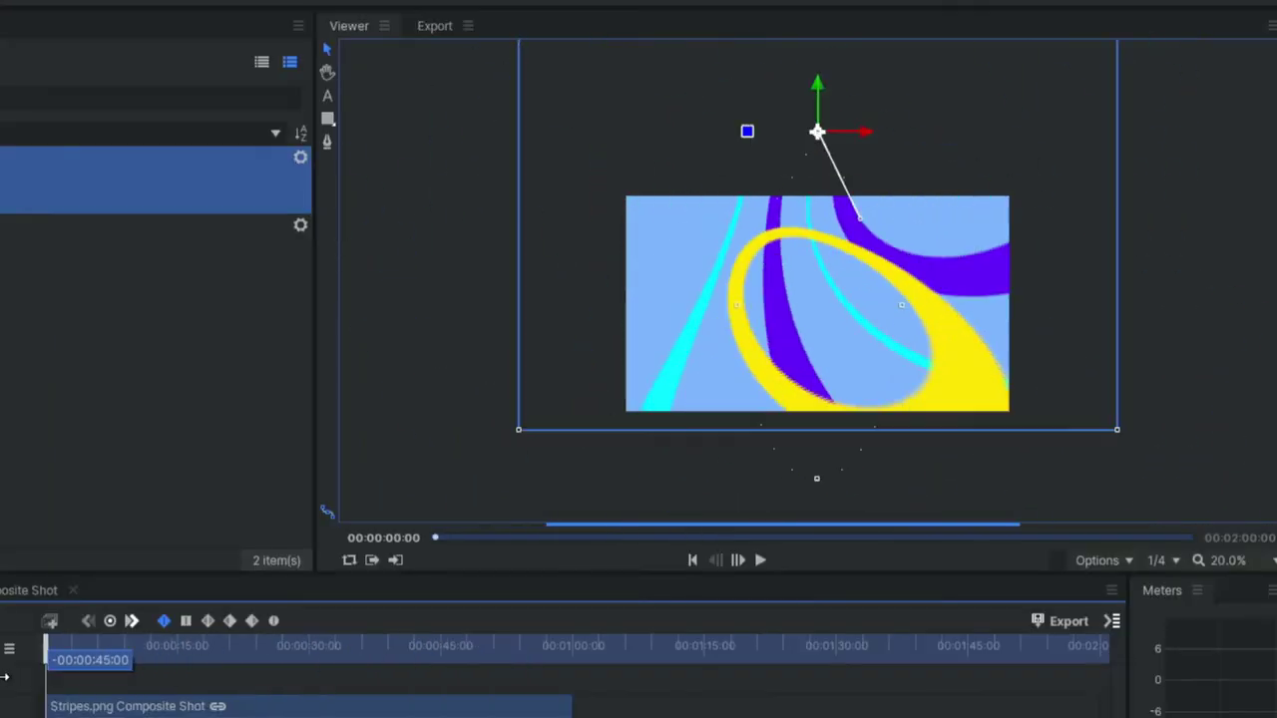
{"action": "left_click_drag", "start_coordinate": [45, 648], "coordinate": [71, 648]}
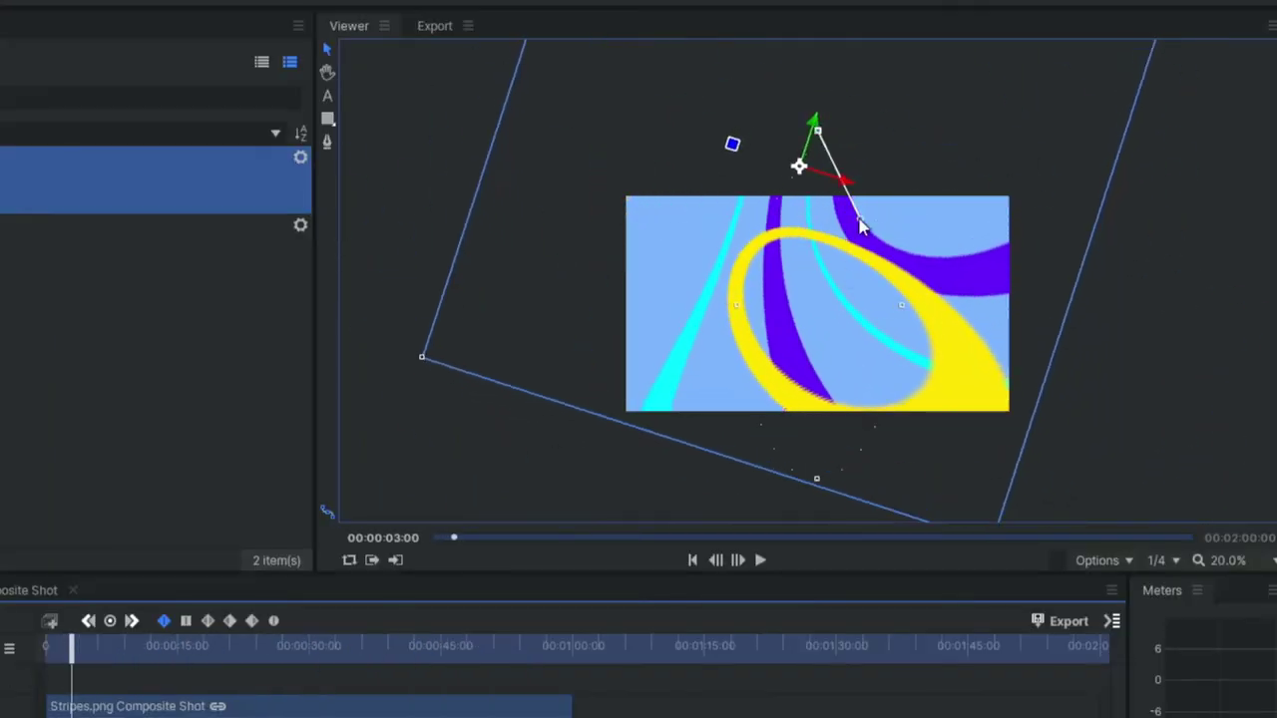
{"action": "key", "text": "space"}
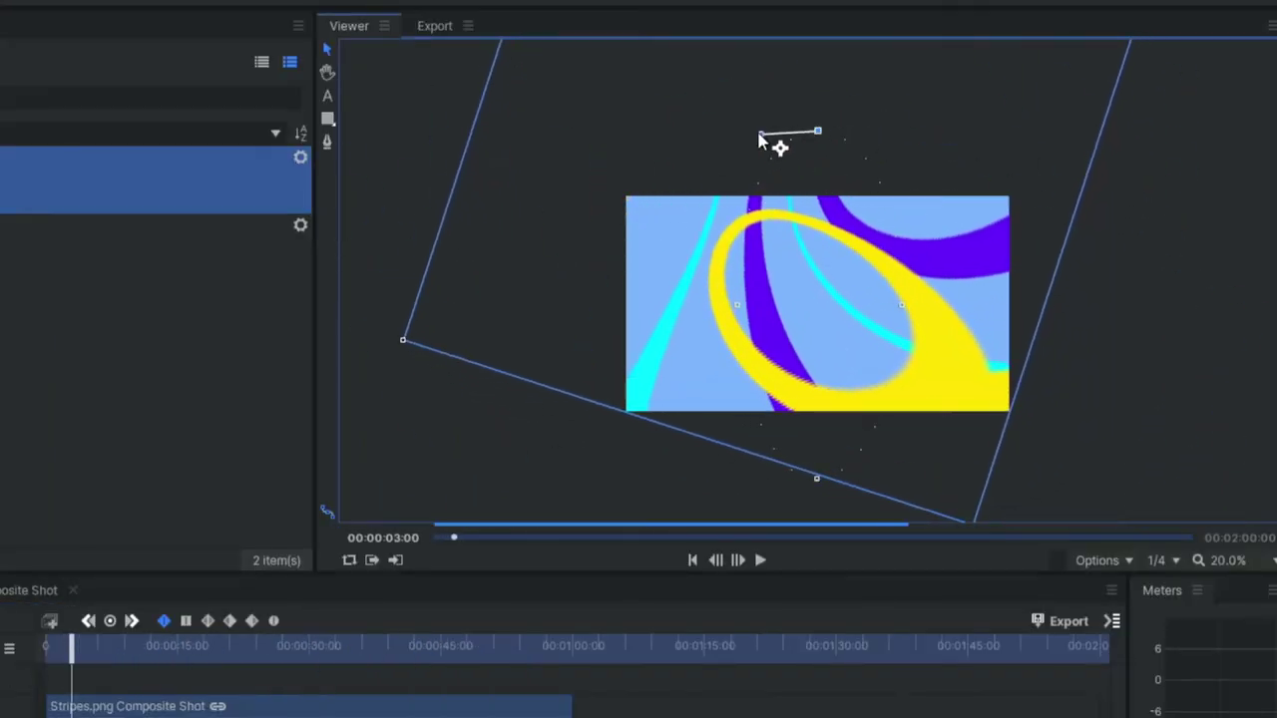
Refine a motion path point and its Bezier handles, then scrub from 25 seconds toward the clip end
{"action": "left_click_drag", "start_coordinate": [739, 304], "coordinate": [747, 309]}
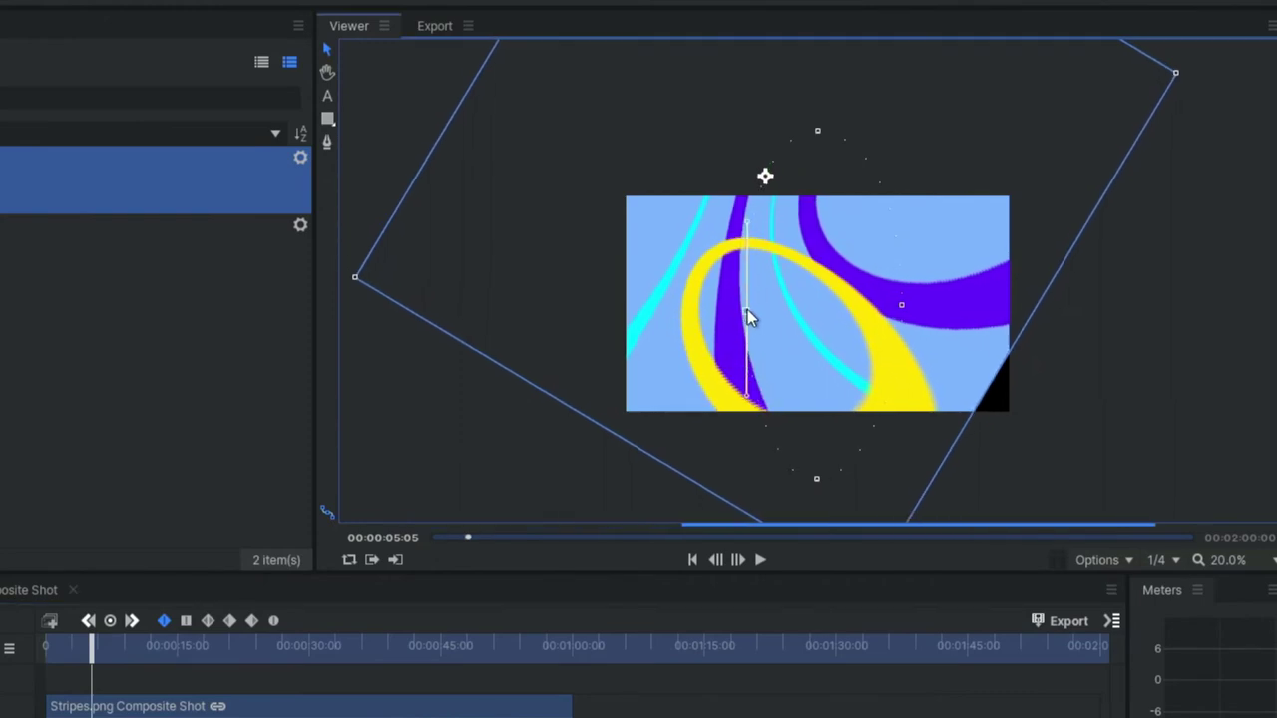
{"action": "left_click", "coordinate": [811, 113]}
{"action": "left_click_drag", "start_coordinate": [818, 135], "coordinate": [849, 158]}
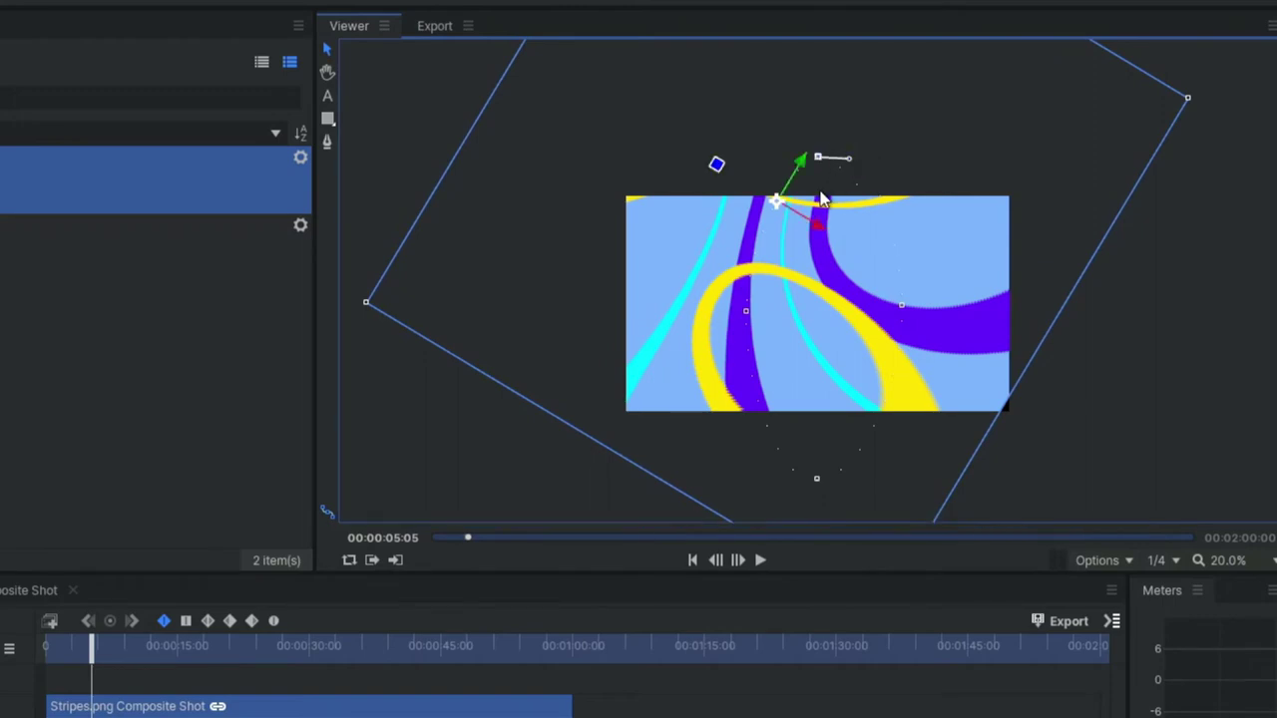
{"action": "left_click_drag", "start_coordinate": [760, 315], "coordinate": [770, 312]}
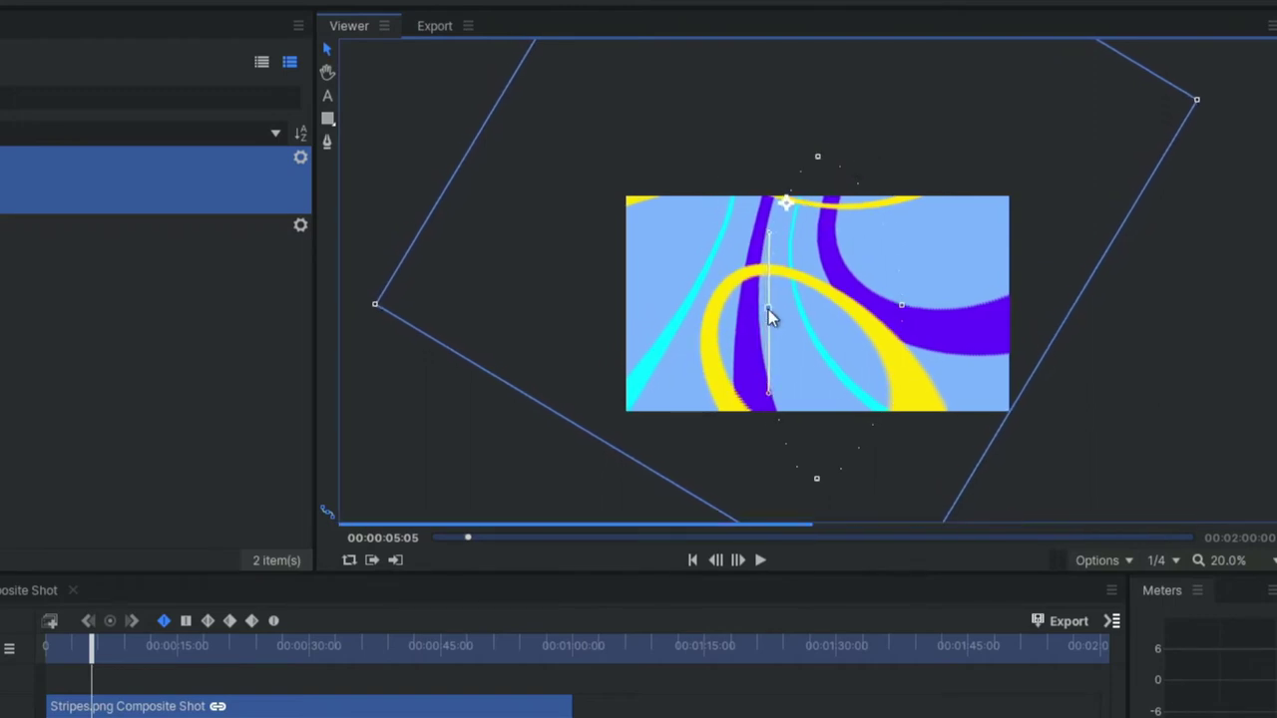
{"action": "left_click_drag", "start_coordinate": [92, 647], "coordinate": [266, 647]}
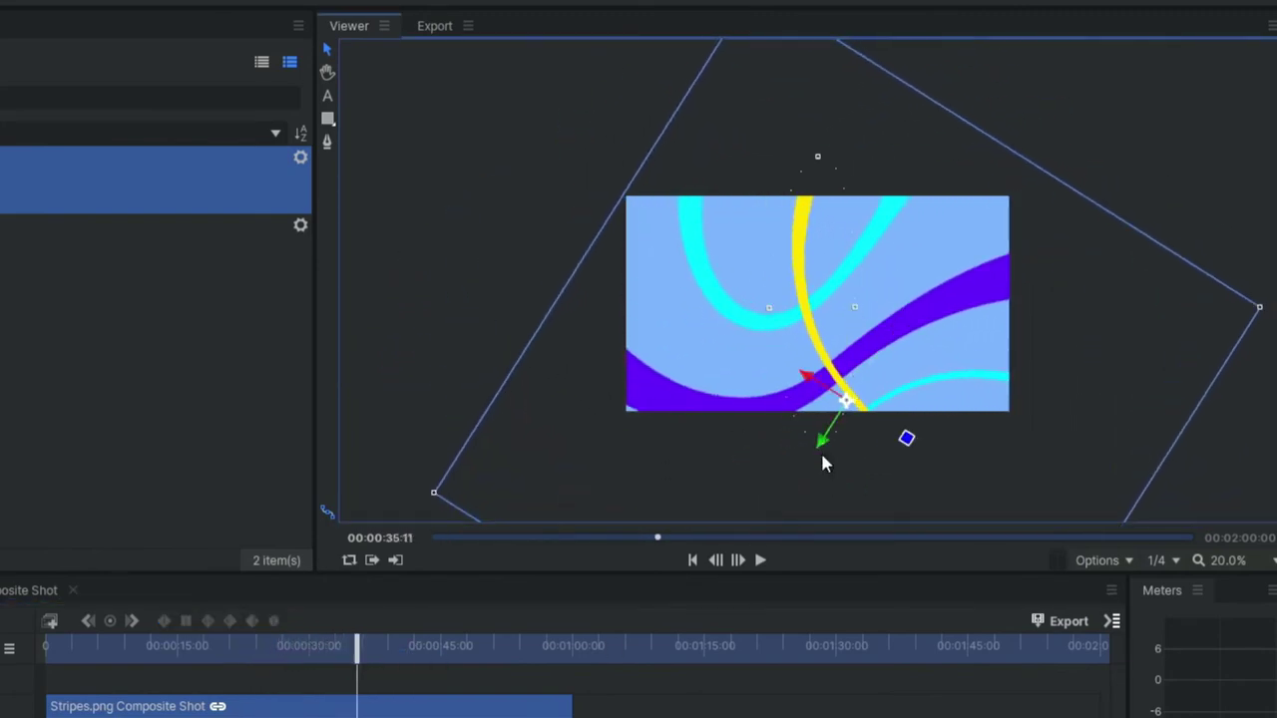
{"action": "left_click_drag", "start_coordinate": [382, 647], "coordinate": [518, 656]}
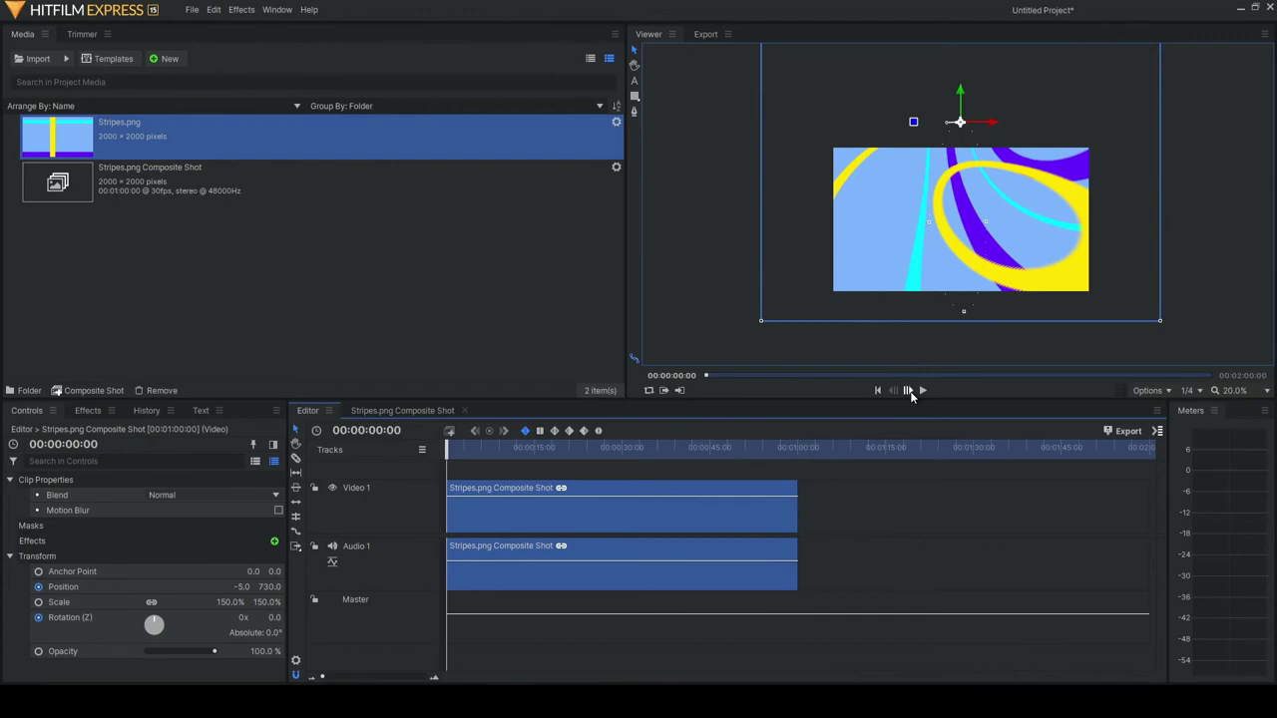
Split the clip at 00:00:59:29 and delete the one-frame piece after it
{"action": "left_click", "coordinate": [910, 393]}
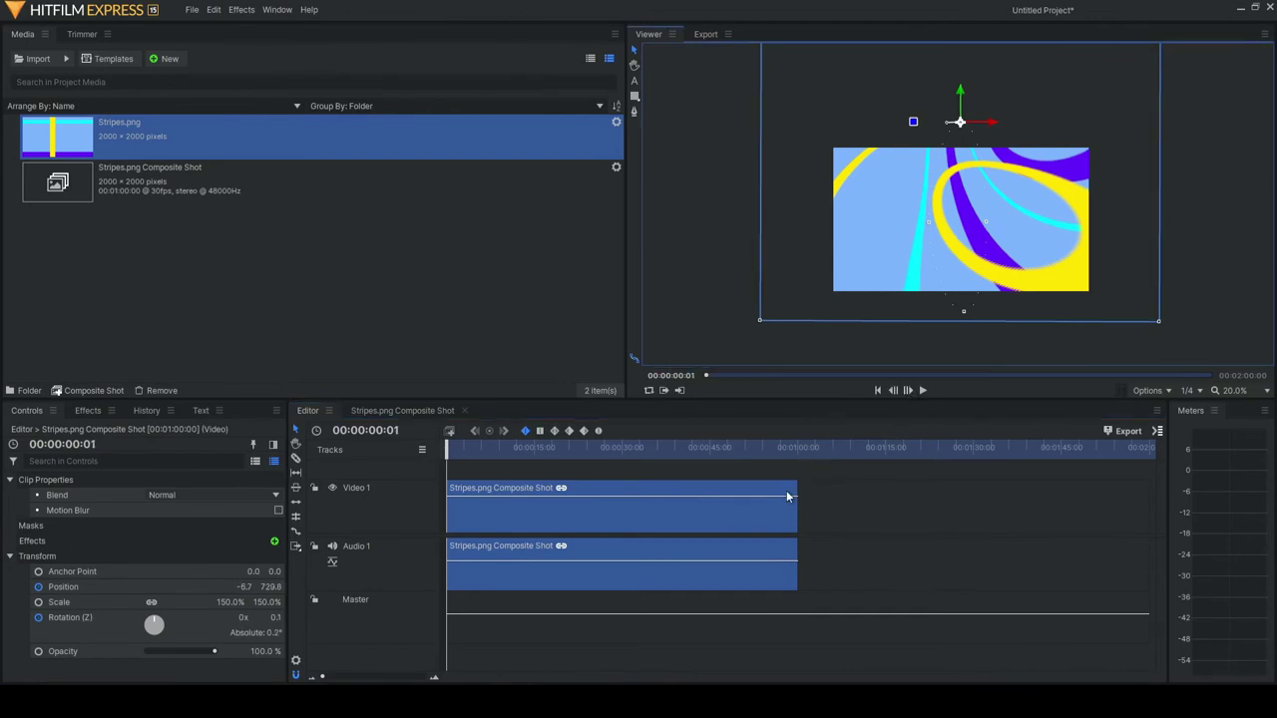
{"action": "key", "text": "End"}
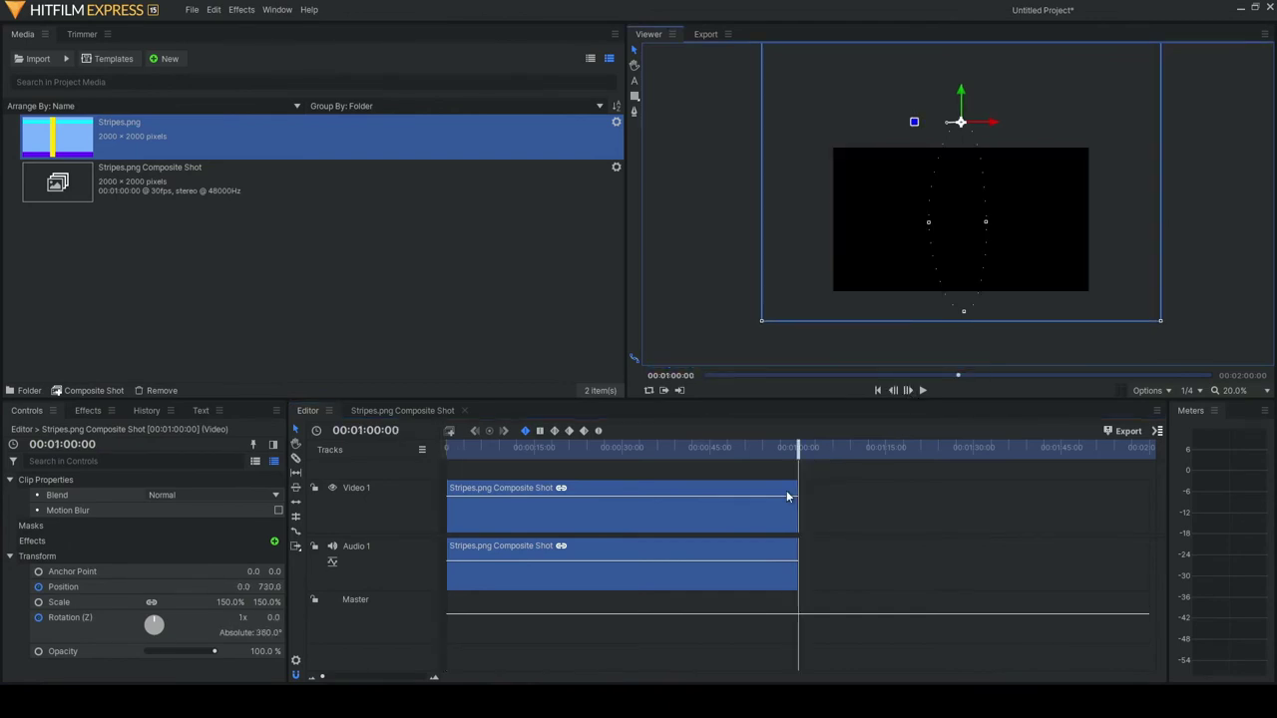
{"action": "key", "text": "Left"}
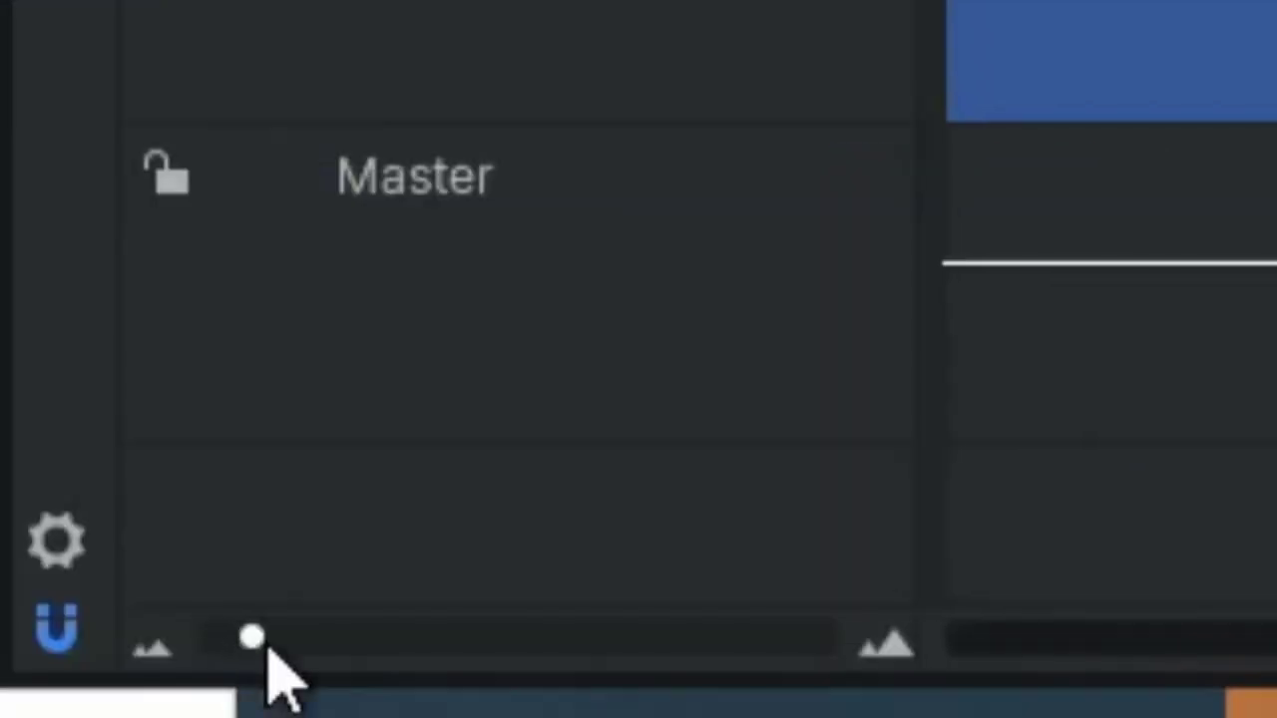
{"action": "left_click_drag", "start_coordinate": [328, 677], "coordinate": [423, 680]}
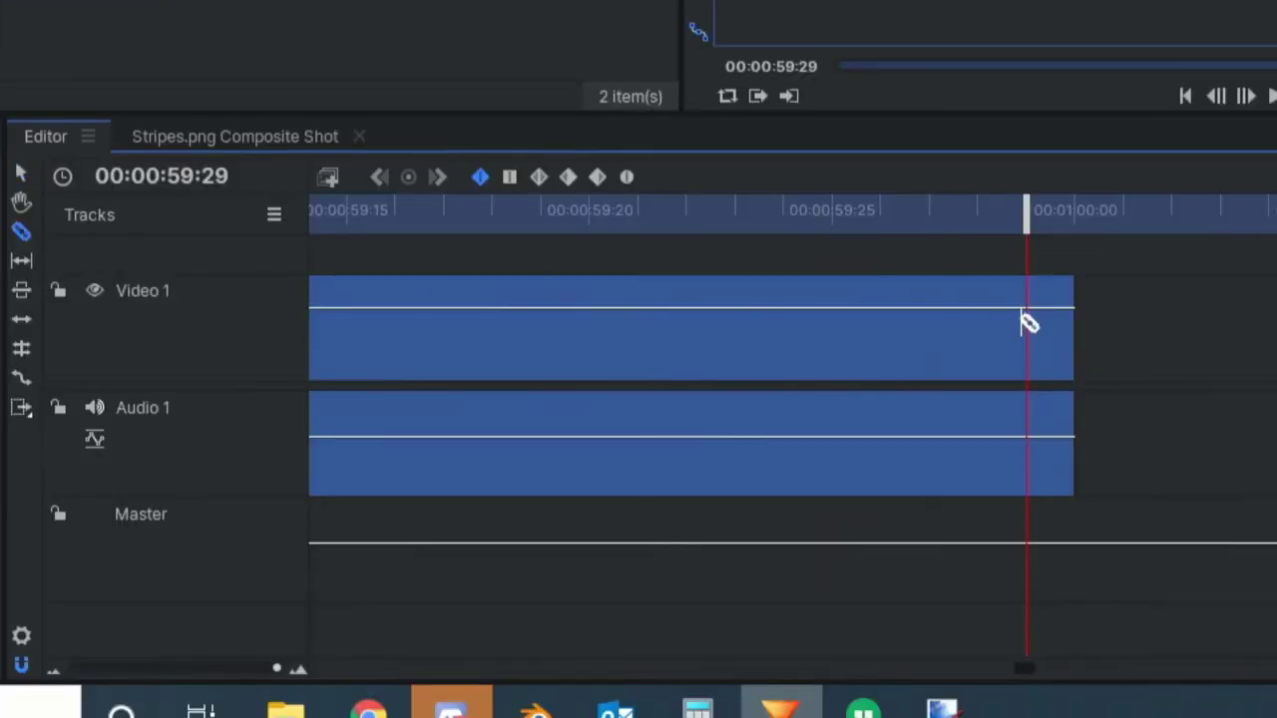
{"action": "left_click", "coordinate": [1027, 319]}
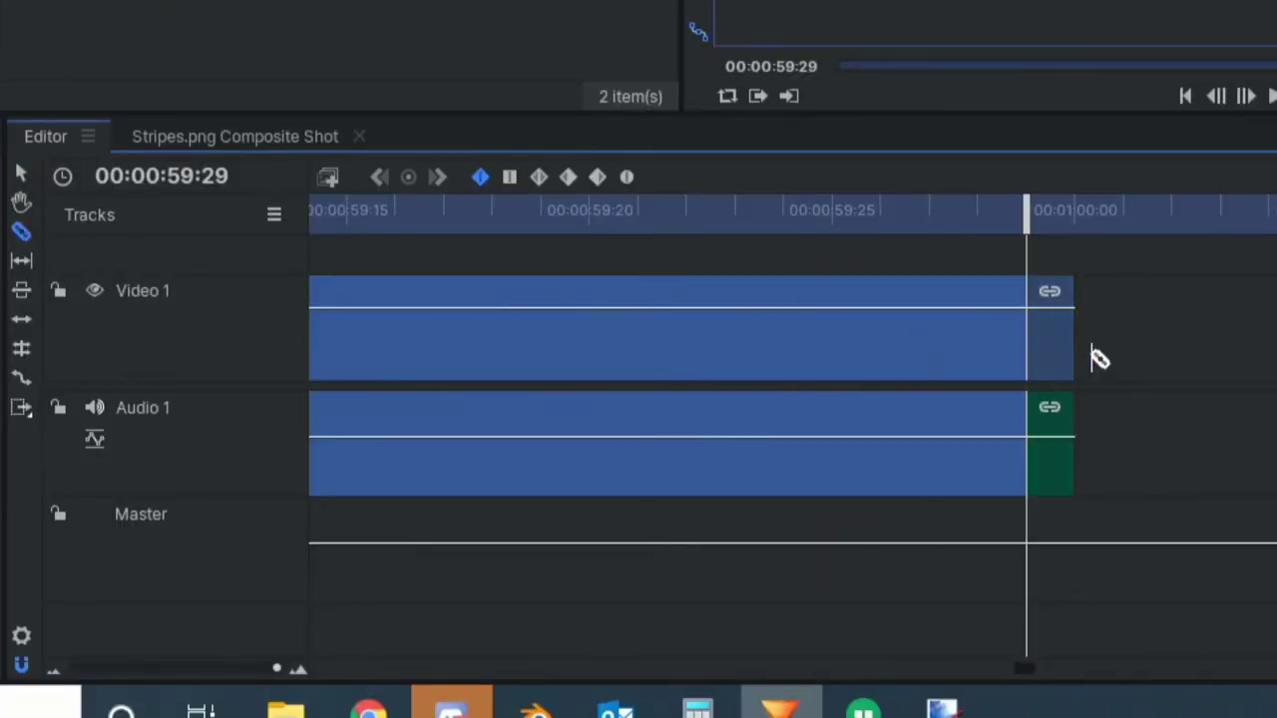
{"action": "key", "text": "v"}
{"action": "key", "text": "Delete"}
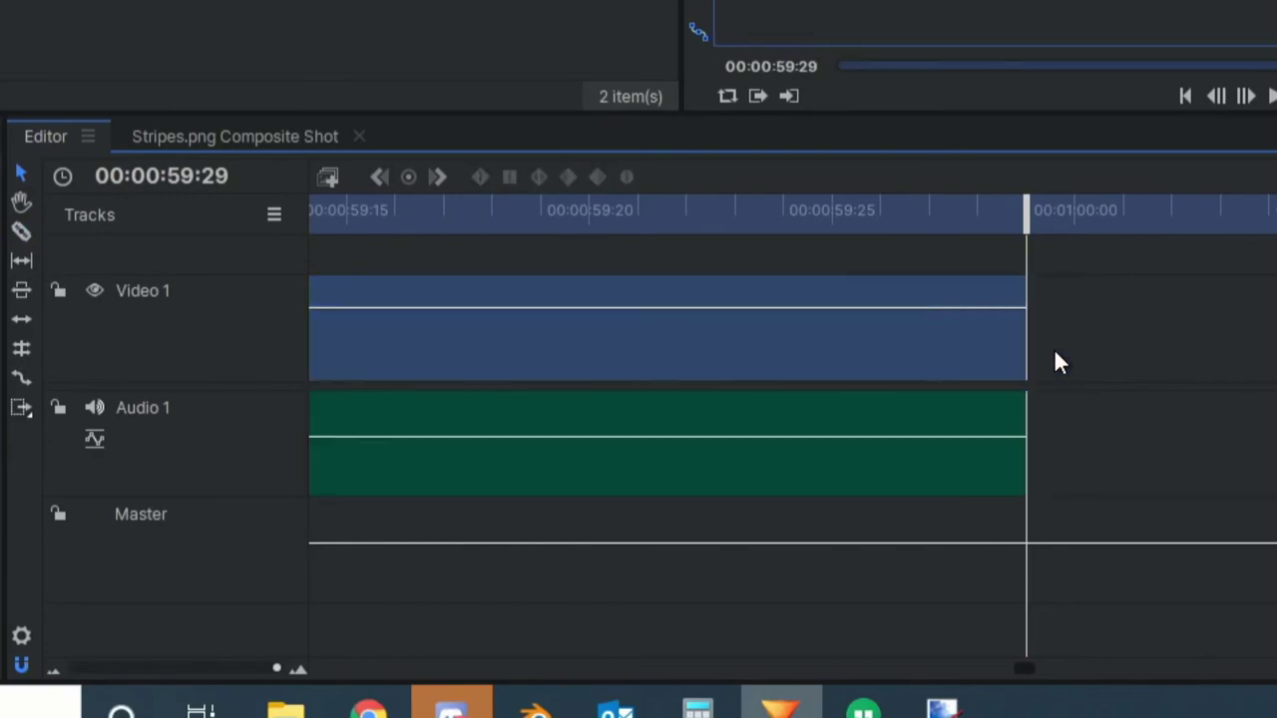